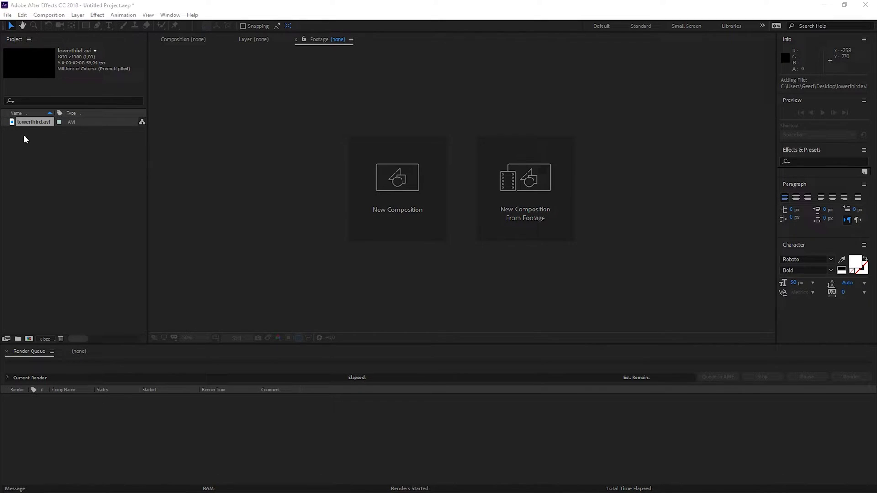
# - Create a lowerthird composition from lowerthird.avi and scrub the bar's slide-in animation to 1:23
pyautogui.doubleClick(21, 123)
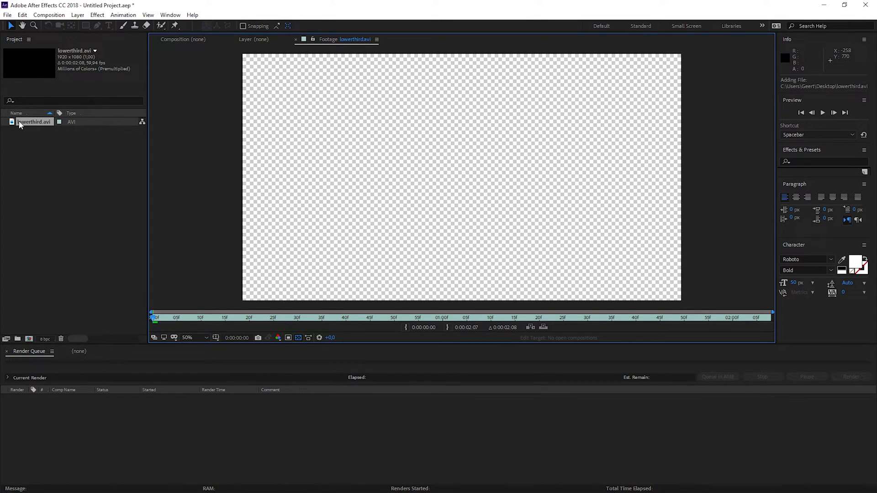
pyautogui.rightClick(19, 122)
pyautogui.click(73, 148)
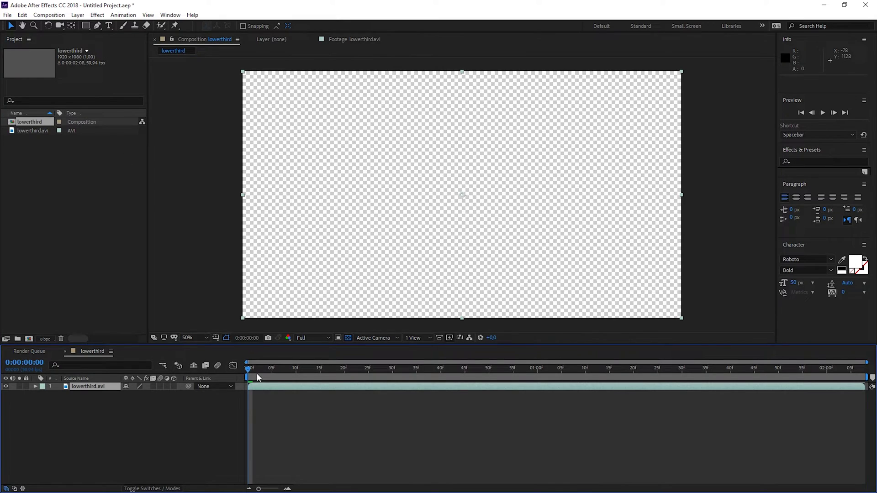
pyautogui.moveTo(247, 372); pyautogui.dragTo(467, 392)
pyautogui.moveTo(521, 371); pyautogui.dragTo(831, 371)
# - Add the lowerthird composition to the render queue
pyautogui.click(49, 15)
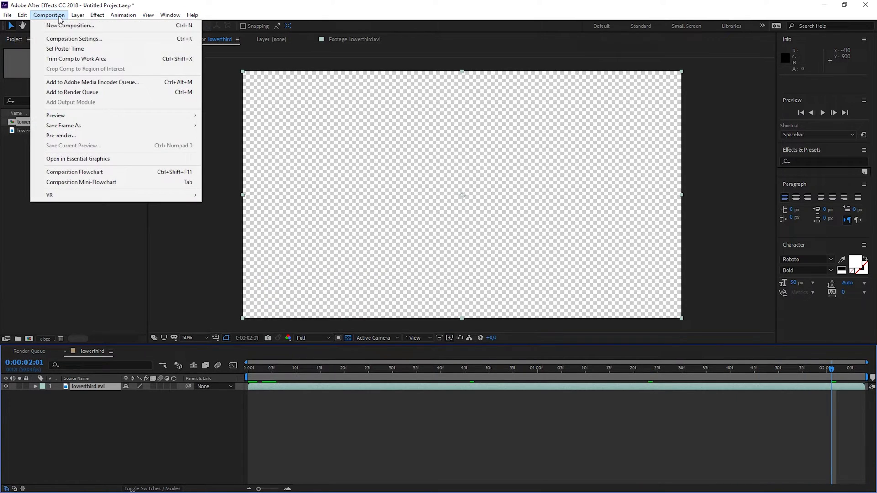
pyautogui.click(83, 92)
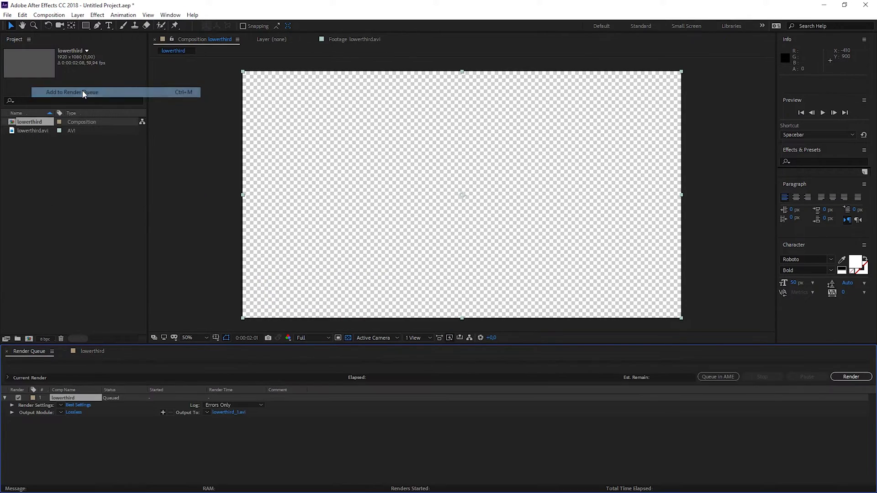
pyautogui.click(73, 413)
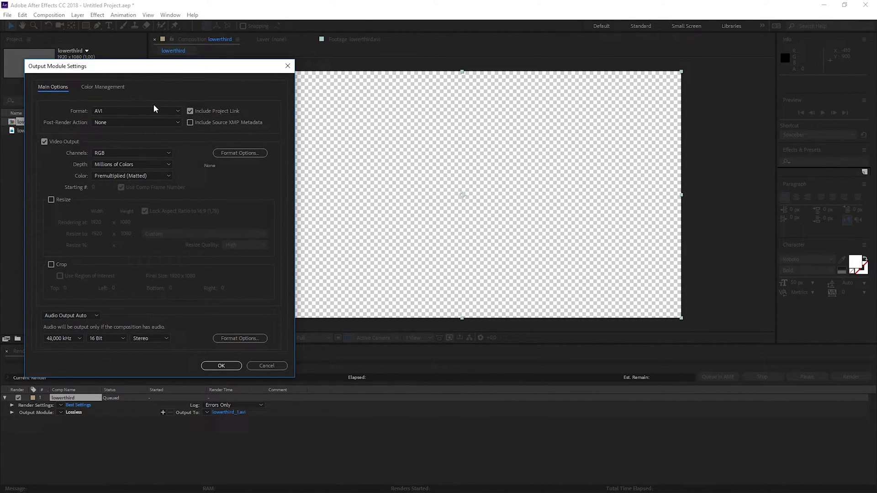
# - Set the output module to PNG Sequence with RGB + Alpha, resized to 1280x720
pyautogui.click(154, 110)
pyautogui.click(123, 190)
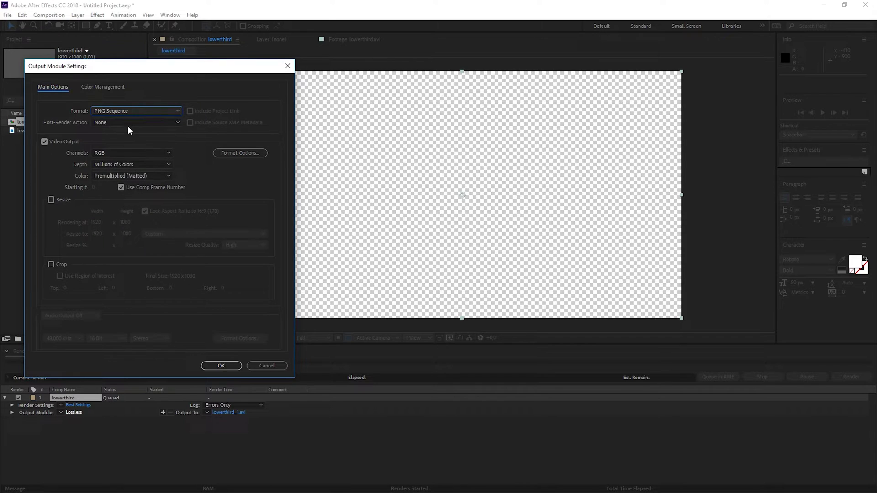
pyautogui.click(140, 154)
pyautogui.click(127, 180)
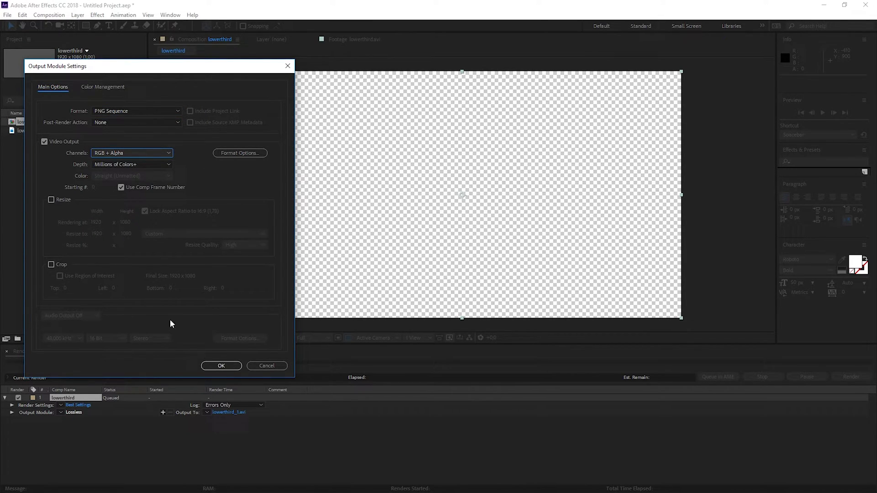
pyautogui.click(51, 200)
pyautogui.click(98, 233)
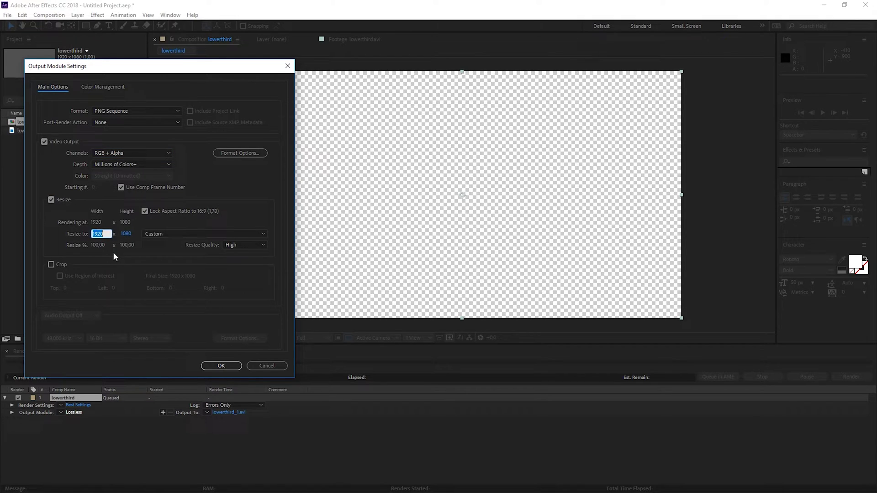
pyautogui.write('1280')
pyautogui.click(129, 233)
pyautogui.click(134, 260)
pyautogui.click(229, 372)
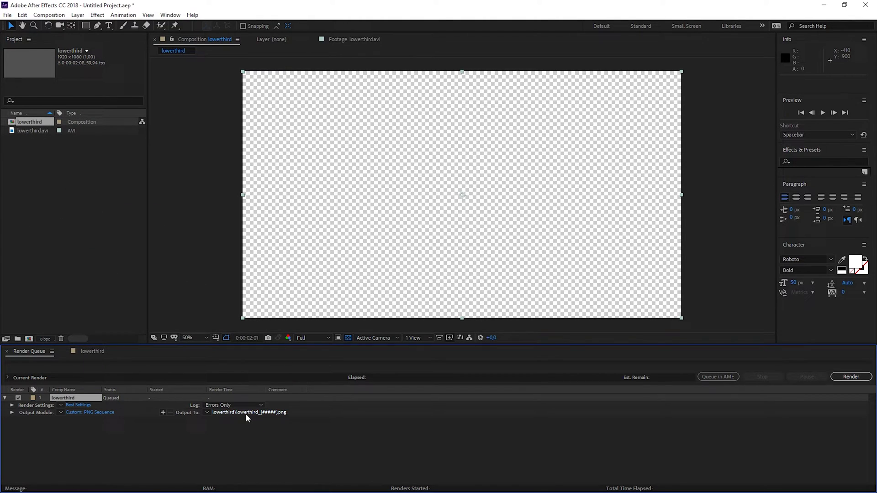
# - Output the render to the desktop Lowerthird folder without saving into a subfolder
pyautogui.click(246, 413)
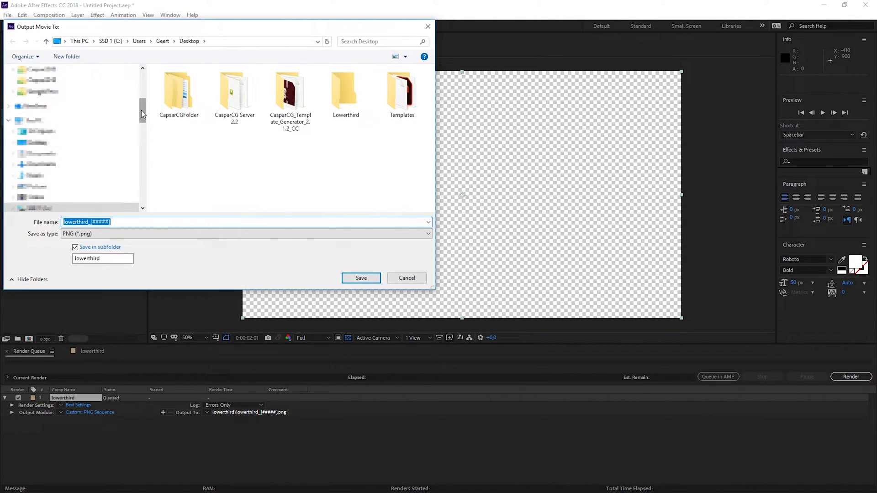
pyautogui.doubleClick(366, 89)
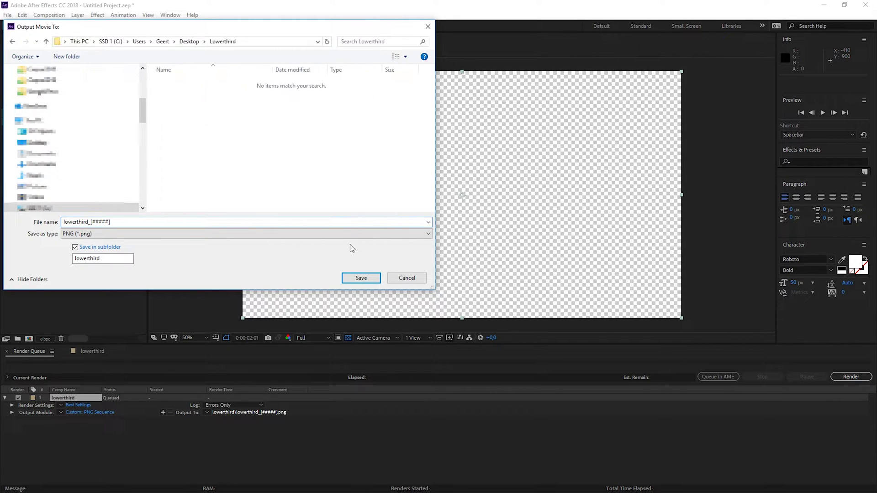
pyautogui.click(365, 279)
pyautogui.click(101, 247)
pyautogui.click(361, 278)
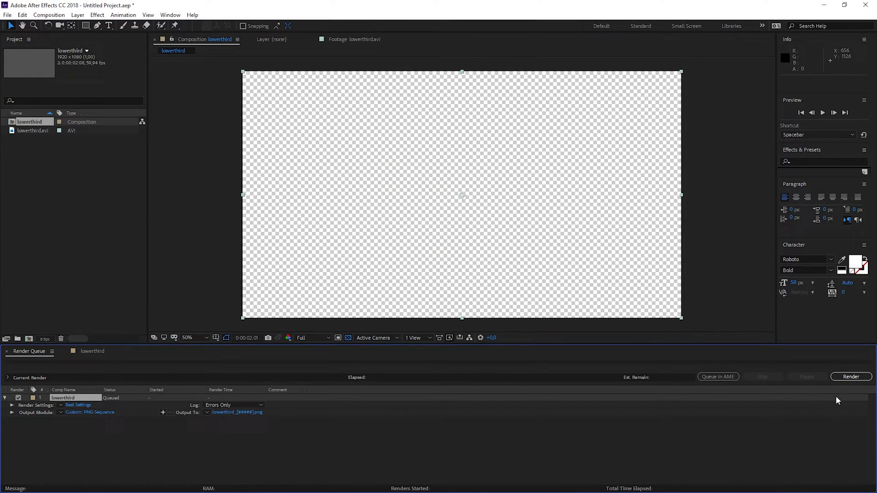
# - Render the PNG sequence, then close After Effects without saving the project
pyautogui.click(847, 376)
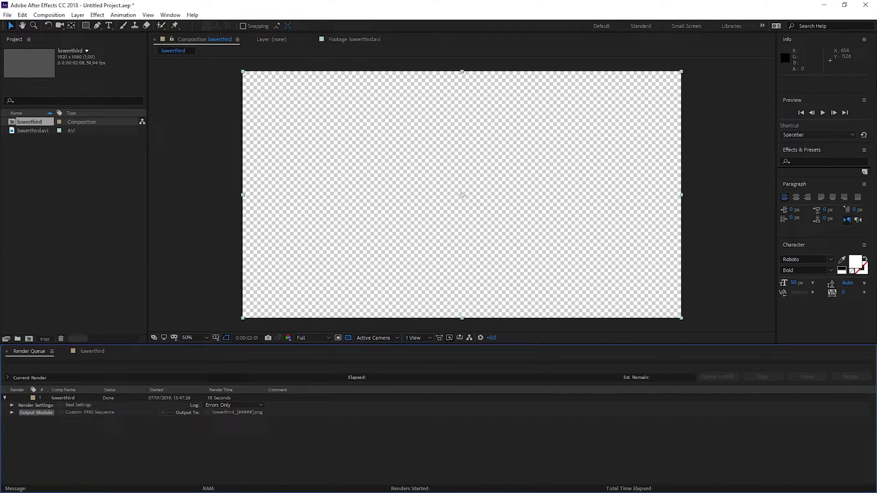
pyautogui.click(870, 5)
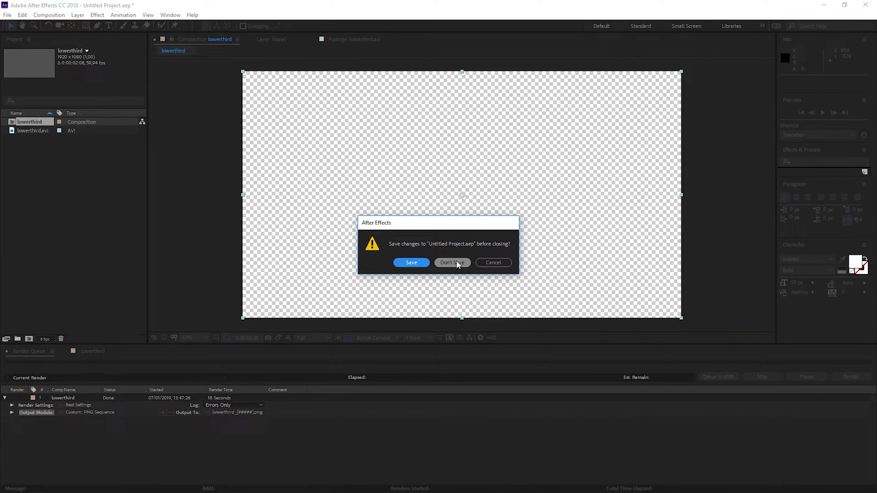
pyautogui.click(452, 264)
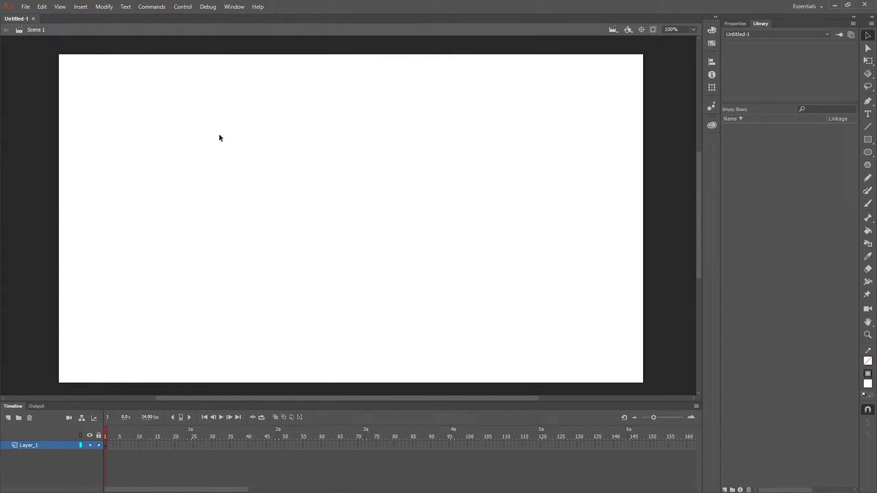
# - Open the Template Generator extension panel
pyautogui.click(234, 7)
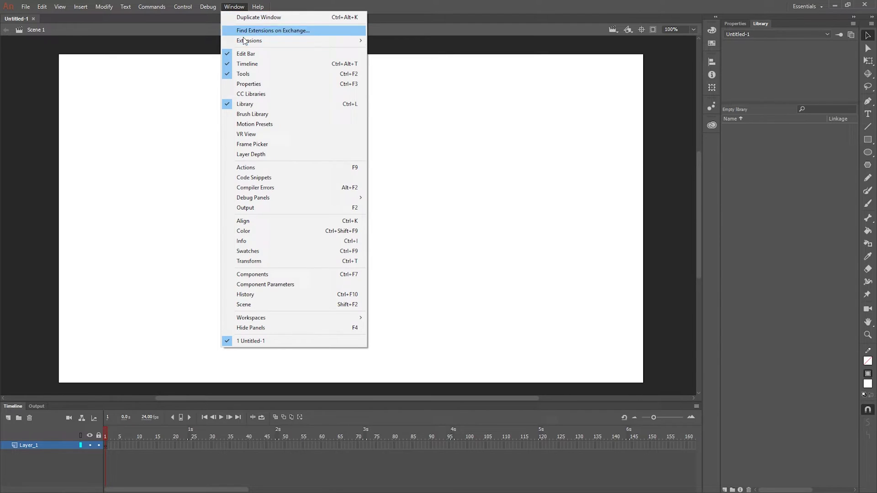
pyautogui.moveTo(315, 40)
pyautogui.click(403, 41)
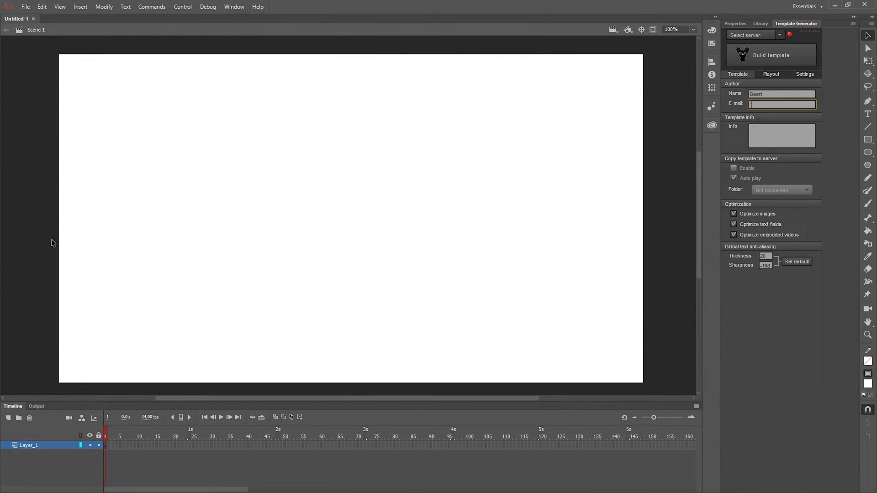
# - Set the document frame rate to 59.94 fps
pyautogui.click(258, 388)
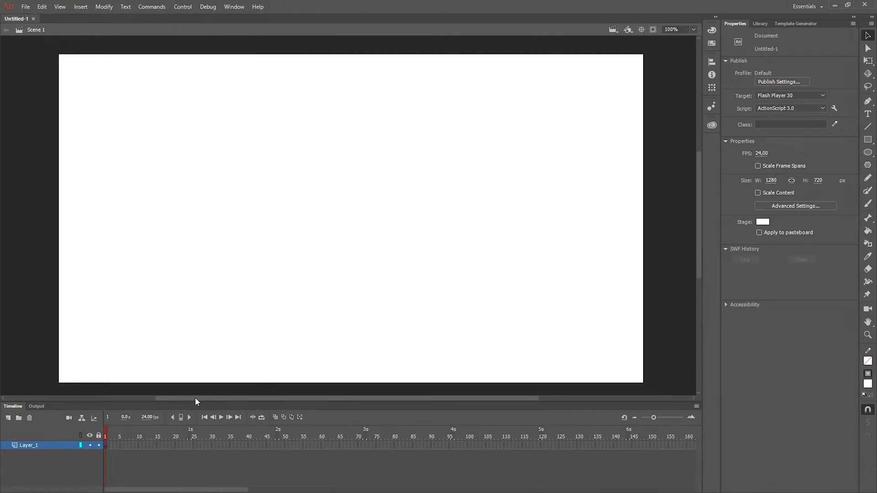
pyautogui.click(150, 417)
pyautogui.write('59.9')
pyautogui.press('Return')
# - Import all lowerthird PNG files from the Lowerthird folder onto the stage at frame 1
pyautogui.click(105, 445)
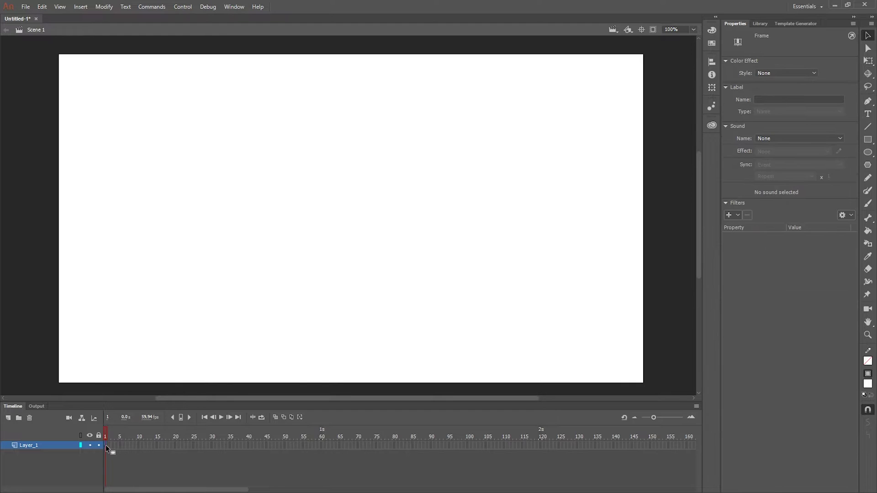
pyautogui.click(27, 9)
pyautogui.moveTo(129, 140)
pyautogui.click(164, 143)
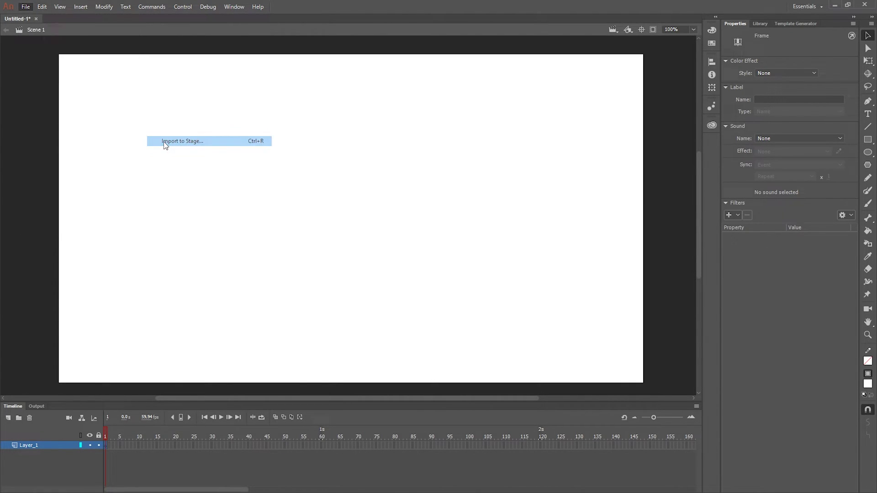
pyautogui.click(110, 73)
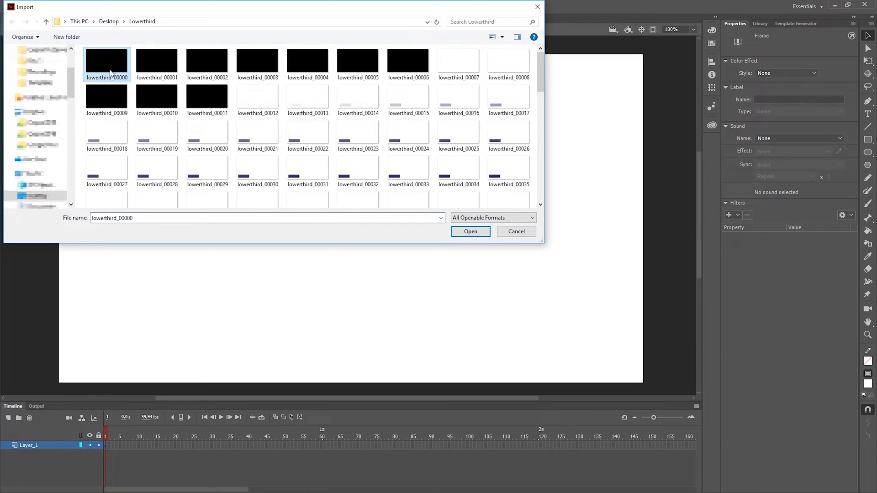
pyautogui.hotkey('ctrl', 'a')
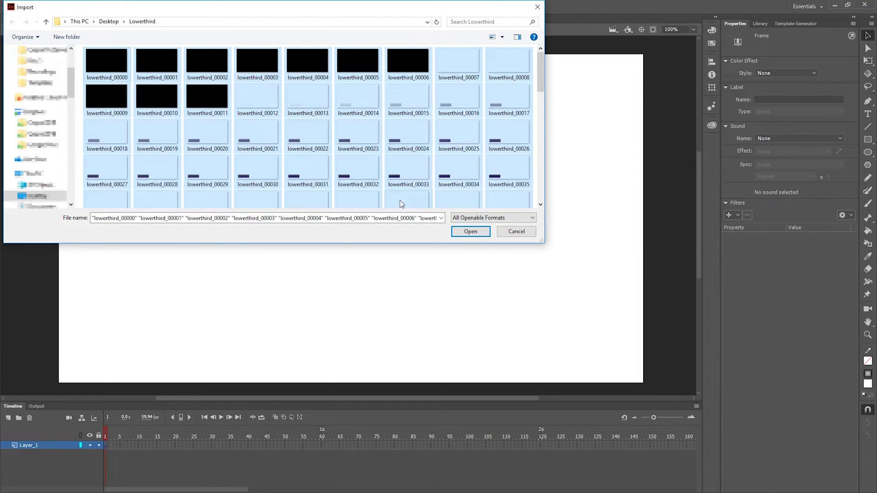
pyautogui.click(467, 232)
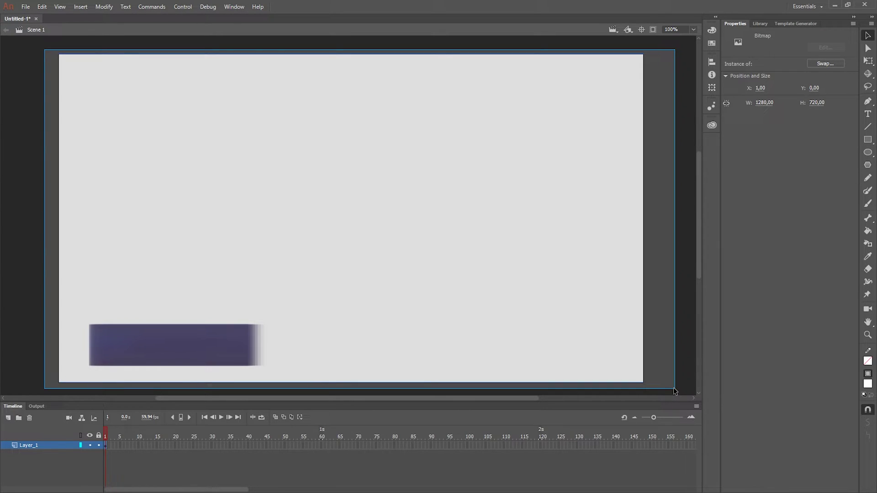
# - Distribute the imported bitmaps to separate keyframes and scrub through the result
pyautogui.click(675, 392)
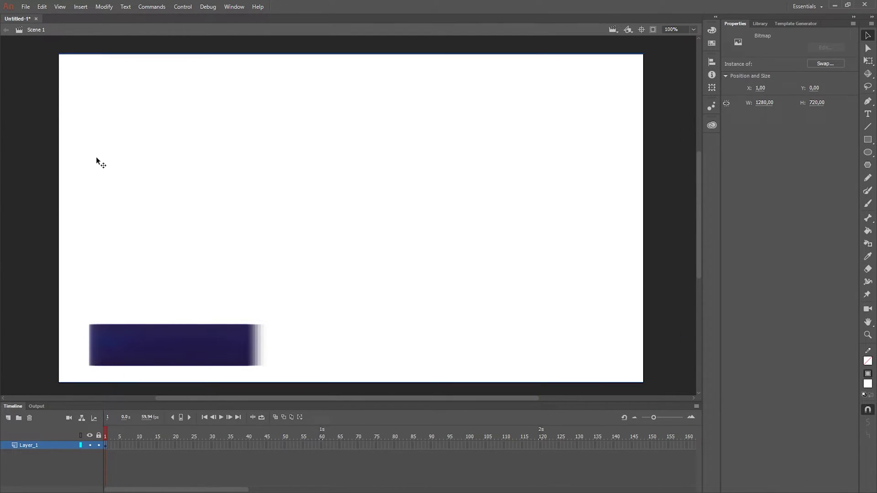
pyautogui.rightClick(113, 152)
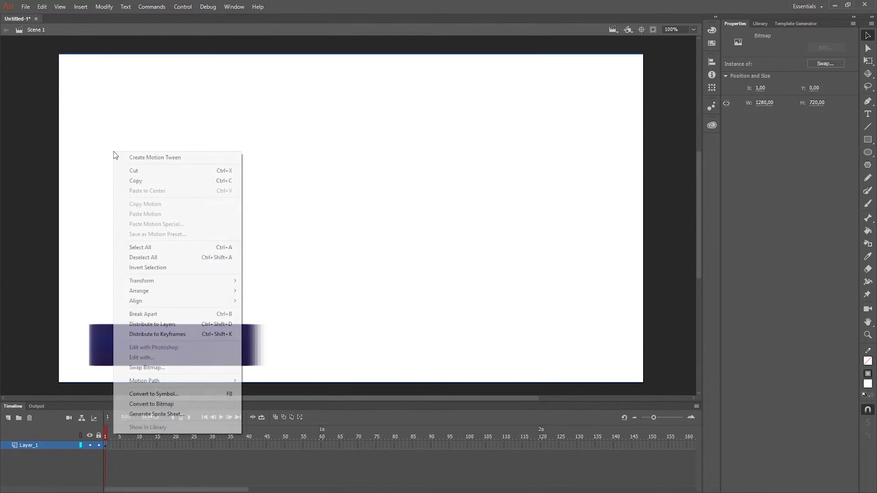
pyautogui.click(192, 335)
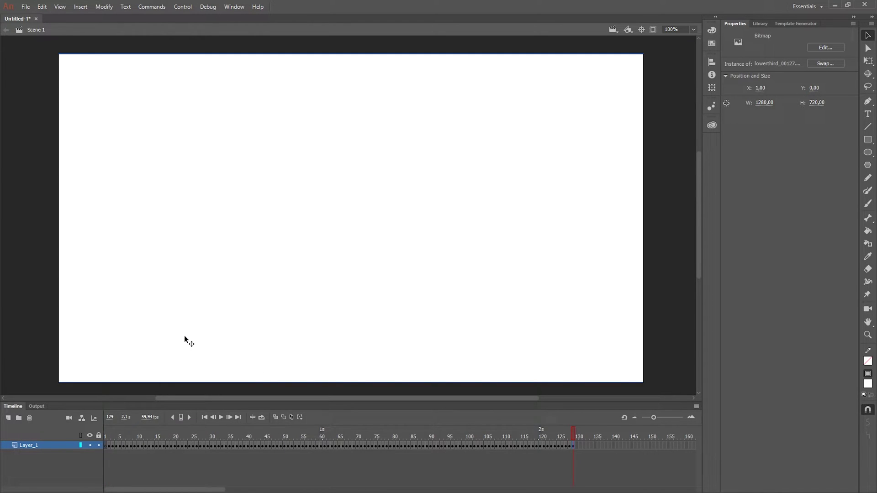
pyautogui.moveTo(573, 434); pyautogui.dragTo(350, 438)
pyautogui.moveTo(405, 441); pyautogui.dragTo(108, 436)
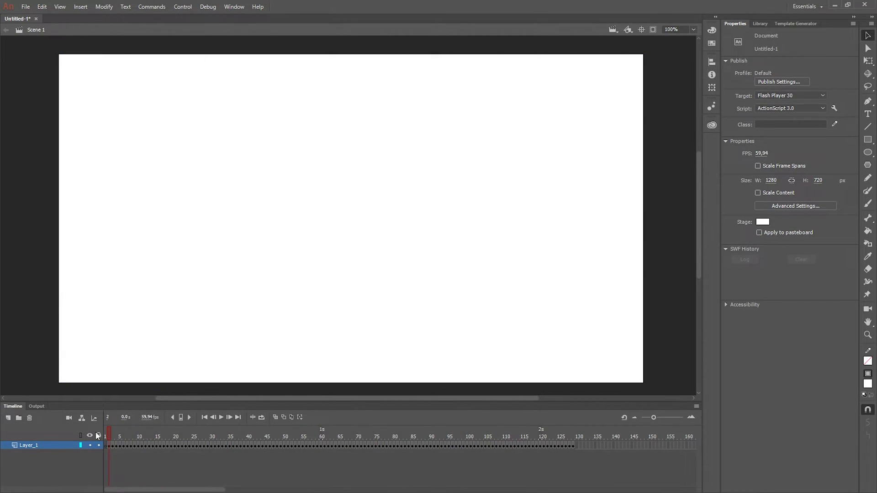
# - Rename Layer_1 to Animation
pyautogui.doubleClick(35, 443)
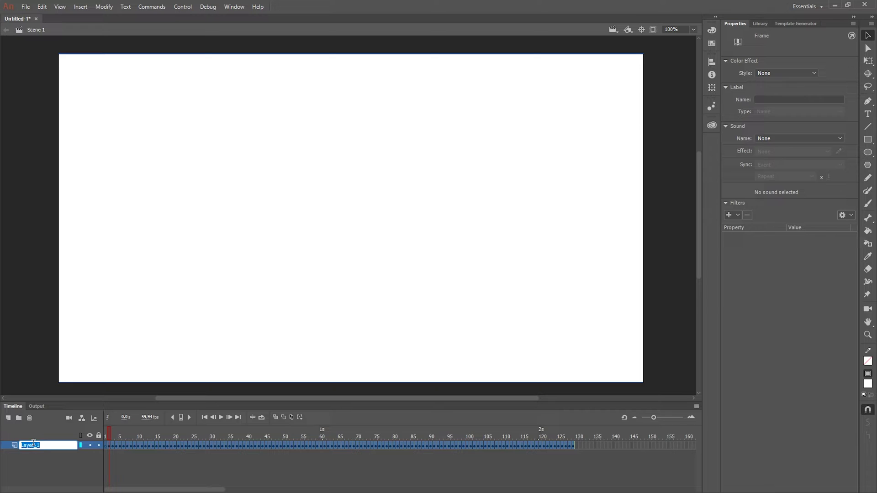
pyautogui.write('Animation')
pyautogui.press('Return')
# - Add a new layer above it named Text
pyautogui.click(8, 418)
pyautogui.doubleClick(36, 445)
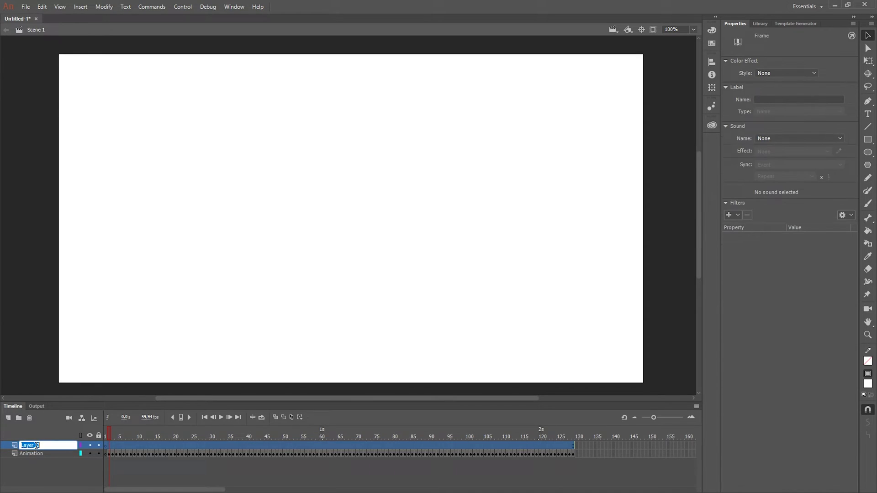
pyautogui.write('Text')
pyautogui.press('Return')
# - At frame 50, draw a text box on the blue bar and type the presenter's name
pyautogui.click(270, 434)
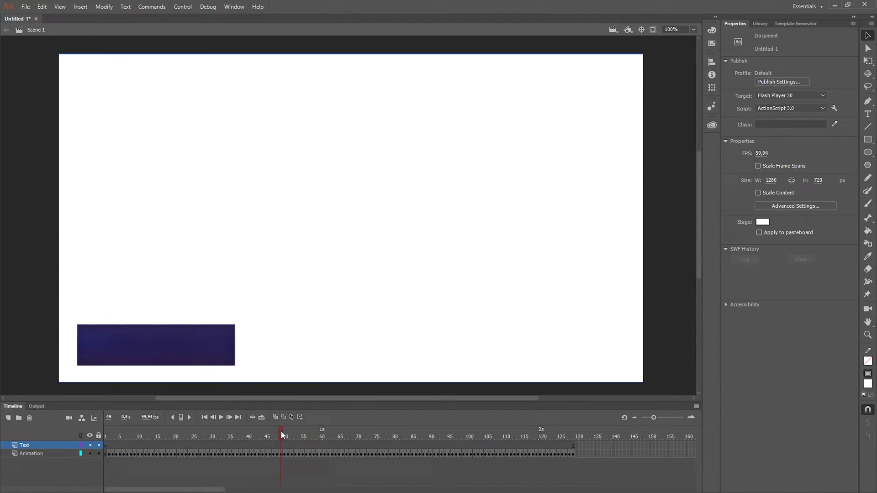
pyautogui.moveTo(283, 435); pyautogui.dragTo(285, 435)
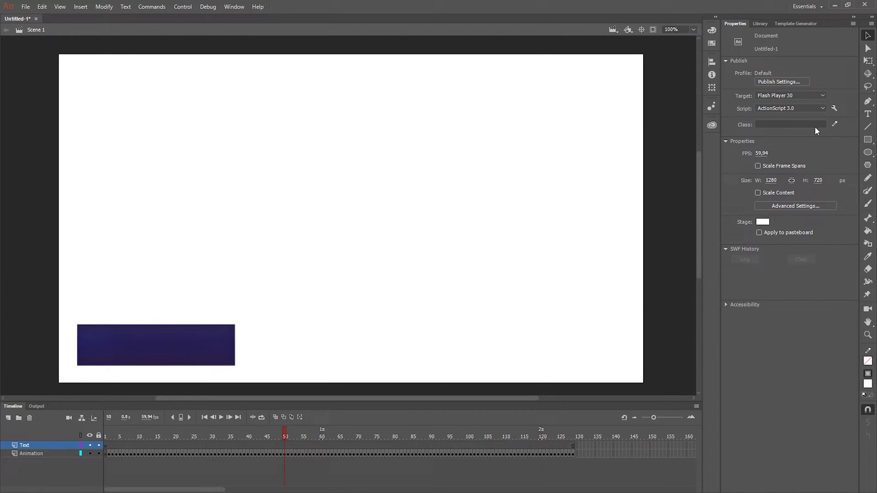
pyautogui.click(868, 114)
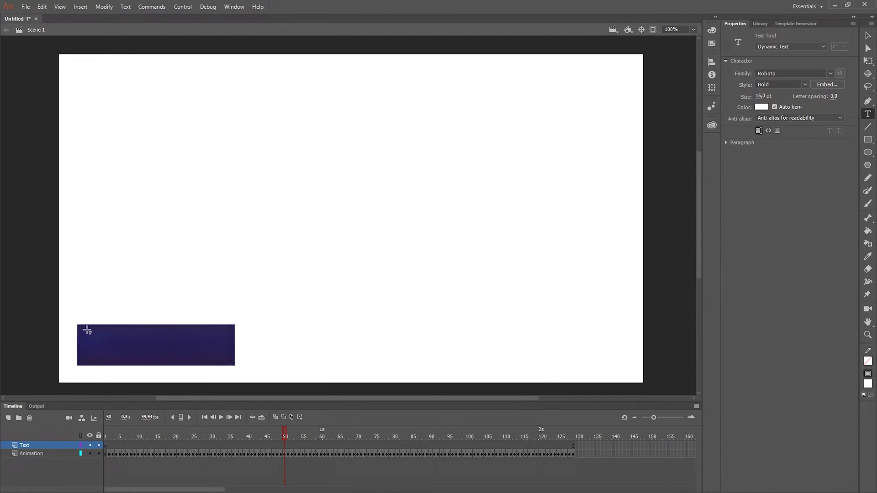
pyautogui.moveTo(87, 323); pyautogui.dragTo(250, 348)
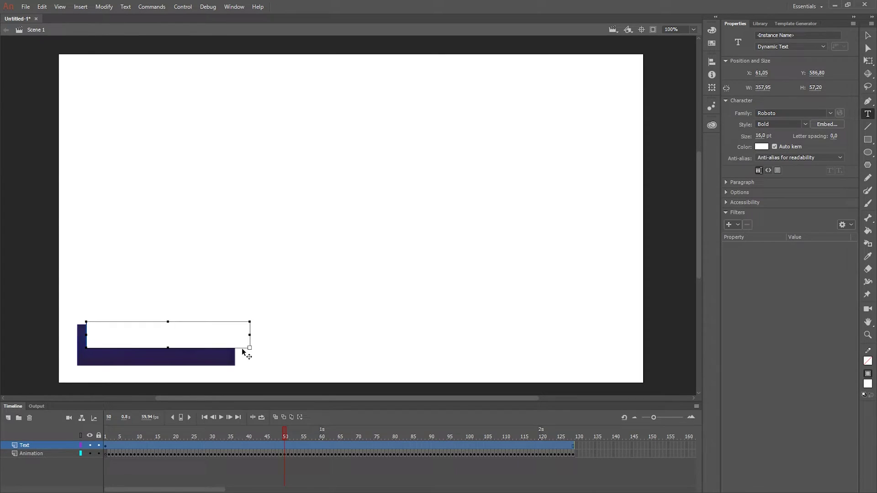
pyautogui.write('GEERT VERHOEFFv')
pyautogui.moveTo(131, 335); pyautogui.dragTo(127, 336)
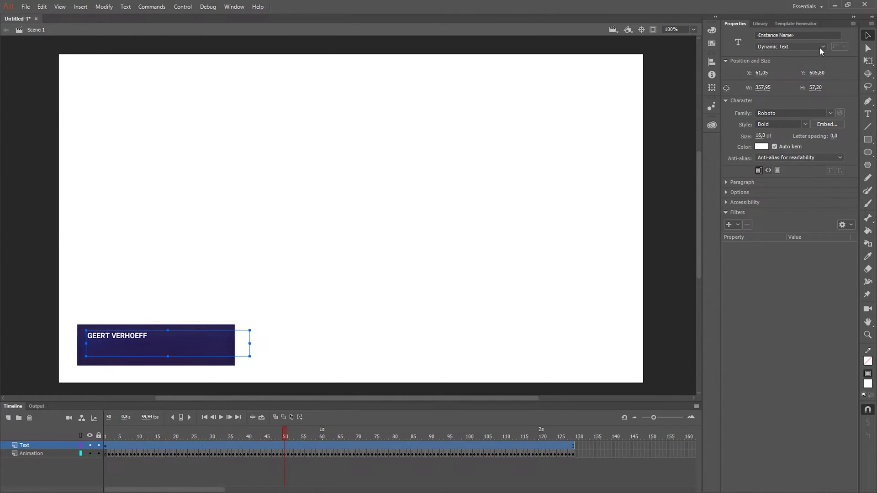
# - Set the name text to 27 pt and fit its box snugly on the bar
pyautogui.click(762, 136)
pyautogui.write('23')
pyautogui.press('Return')
pyautogui.moveTo(760, 134); pyautogui.dragTo(762, 134)
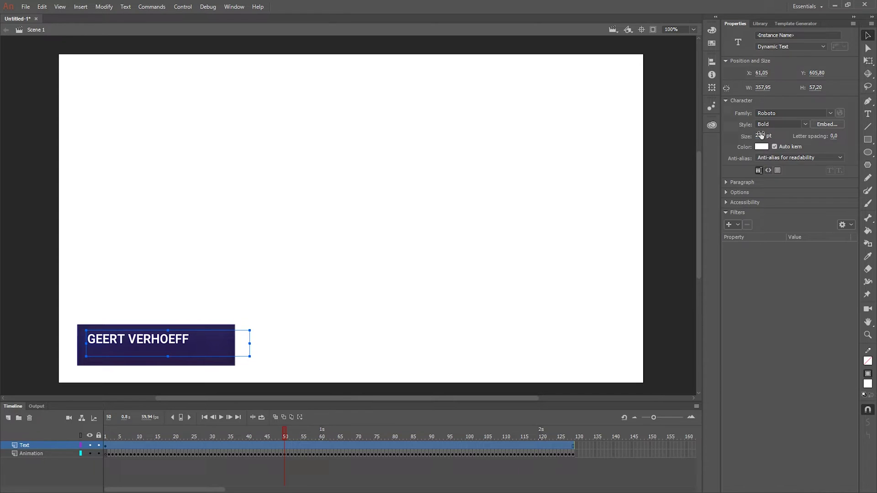
pyautogui.moveTo(140, 339); pyautogui.dragTo(140, 345)
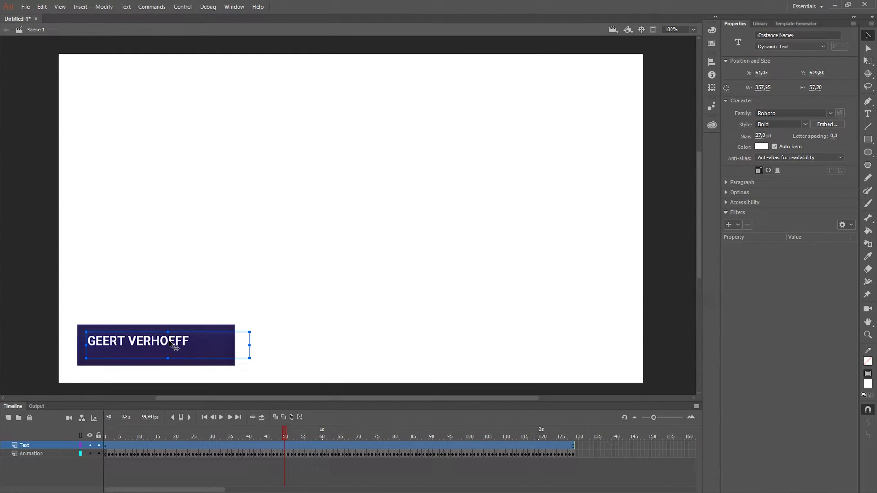
pyautogui.click(20, 296)
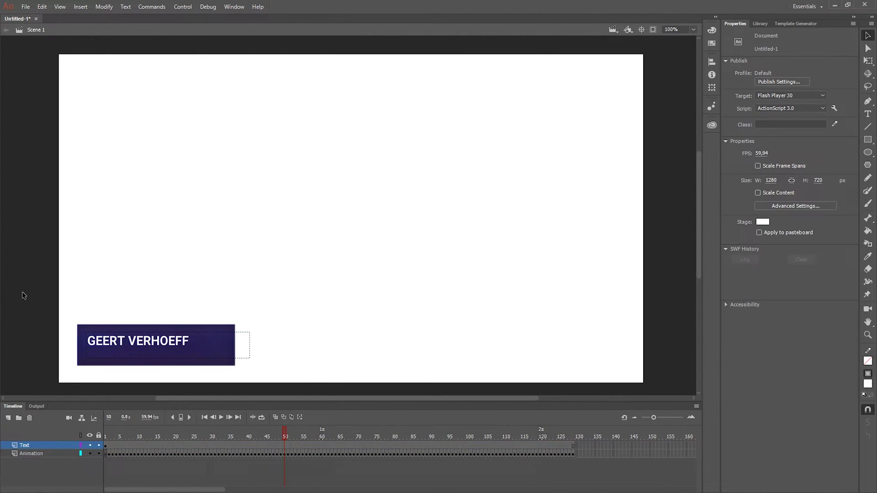
pyautogui.click(173, 350)
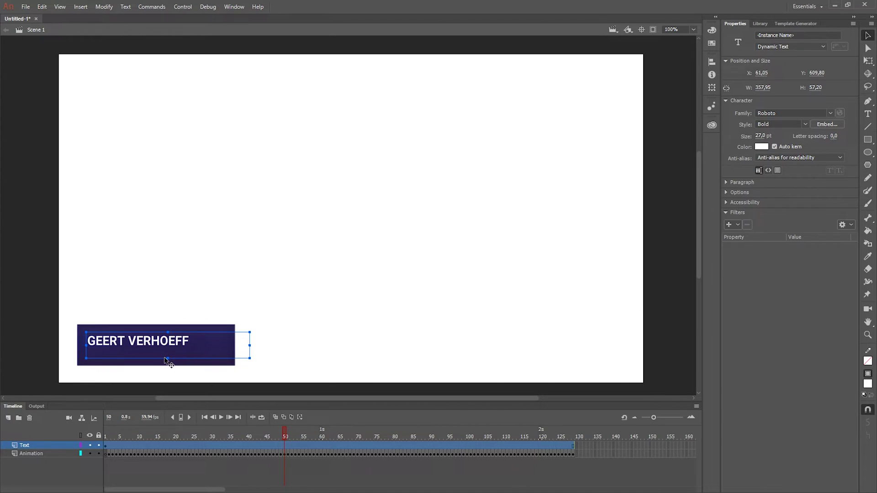
pyautogui.moveTo(174, 351); pyautogui.dragTo(175, 349)
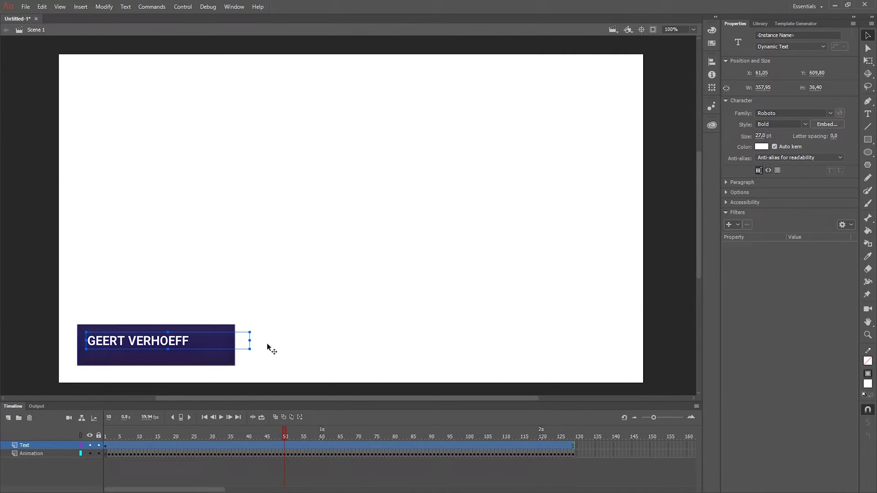
pyautogui.moveTo(249, 342); pyautogui.dragTo(229, 341)
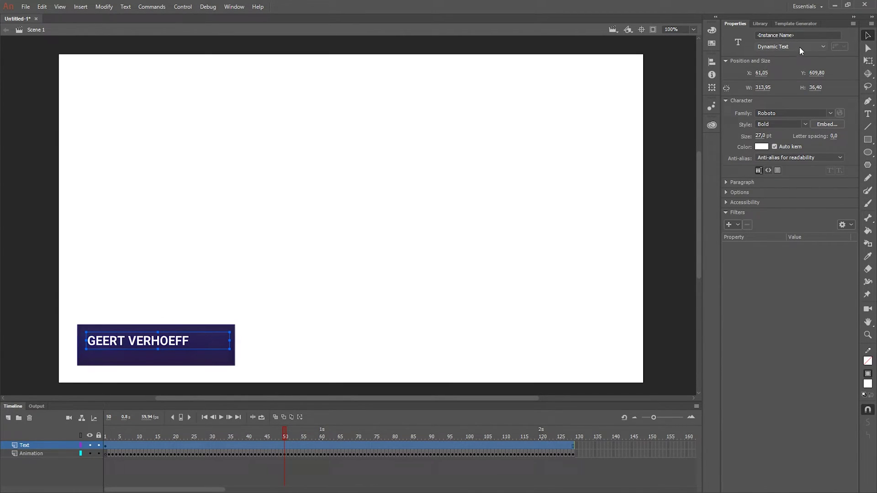
# - Give the name text field the instance name l3name
pyautogui.click(795, 36)
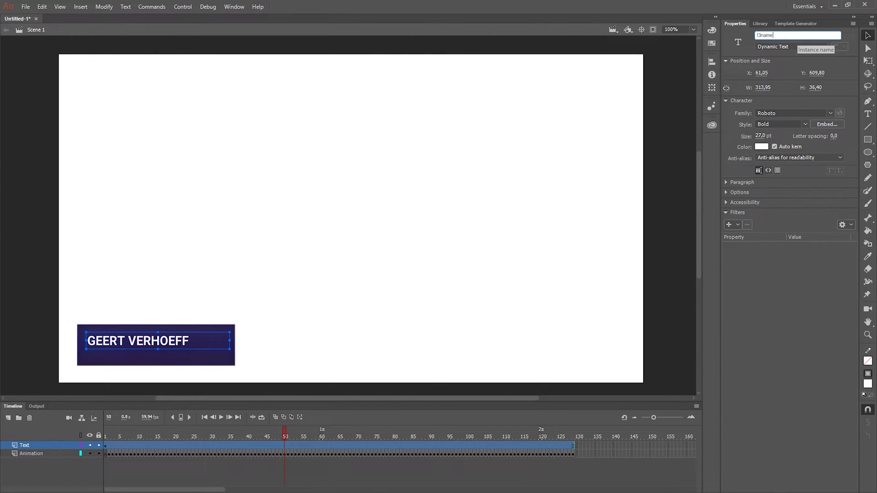
pyautogui.click(755, 270)
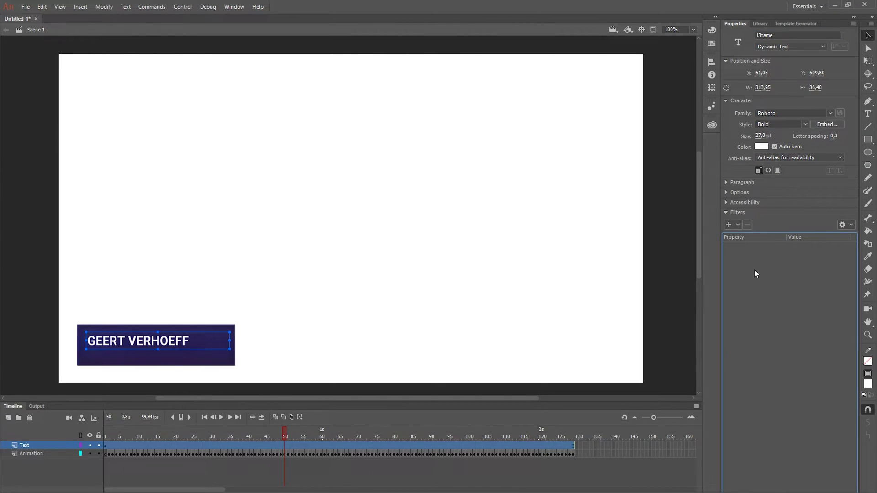
pyautogui.click(357, 342)
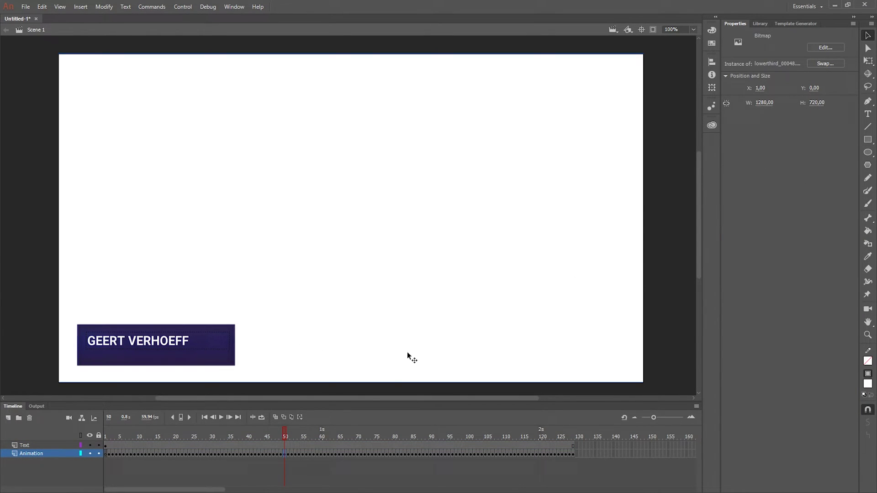
pyautogui.click(286, 454)
pyautogui.click(286, 445)
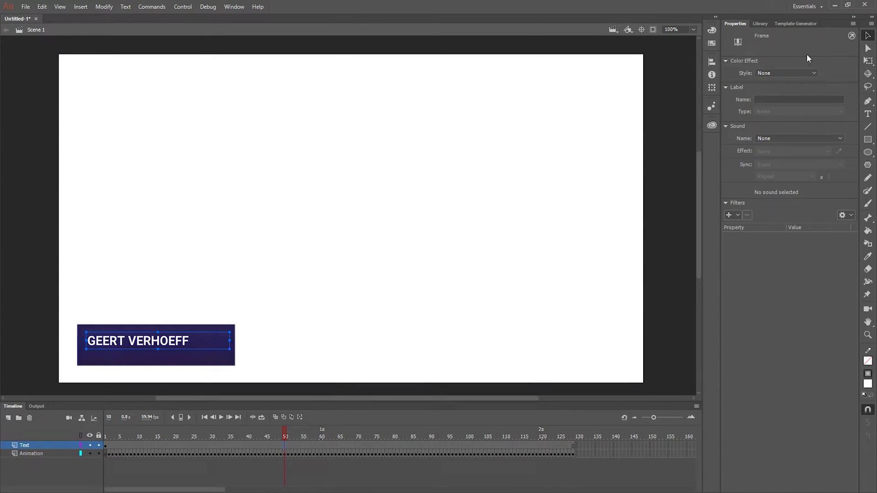
pyautogui.click(868, 113)
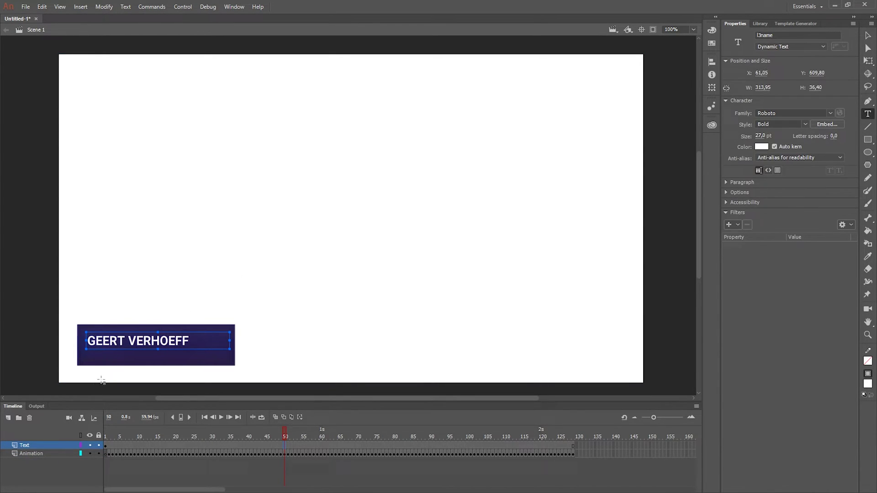
# - Draw a second text box below the name and type the Twitter handle
pyautogui.press('Escape')
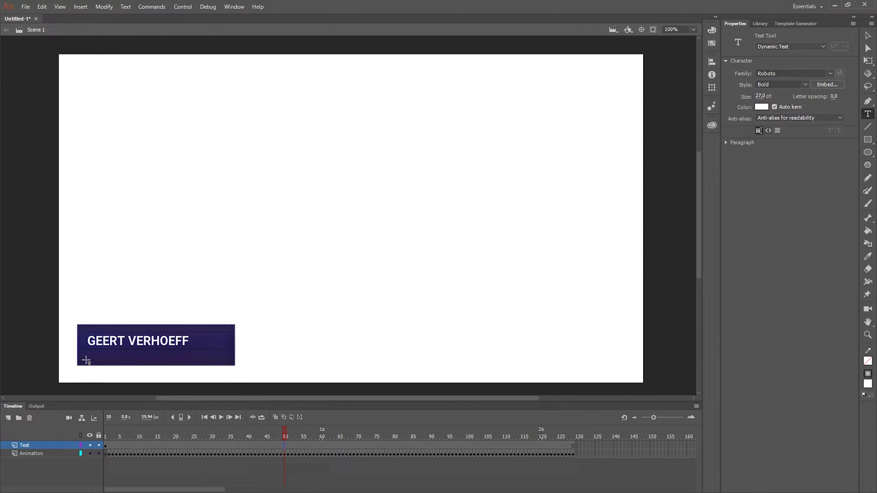
pyautogui.moveTo(86, 341); pyautogui.dragTo(234, 384)
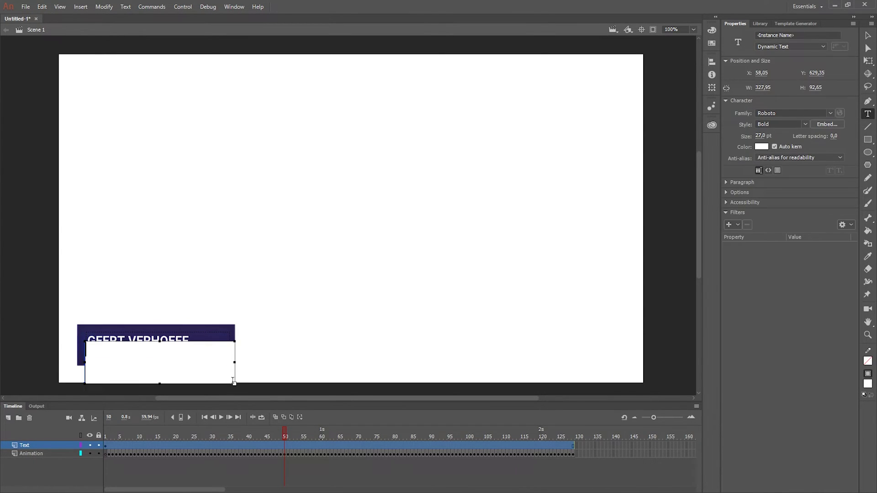
pyautogui.write('@GJVERHOEFF')
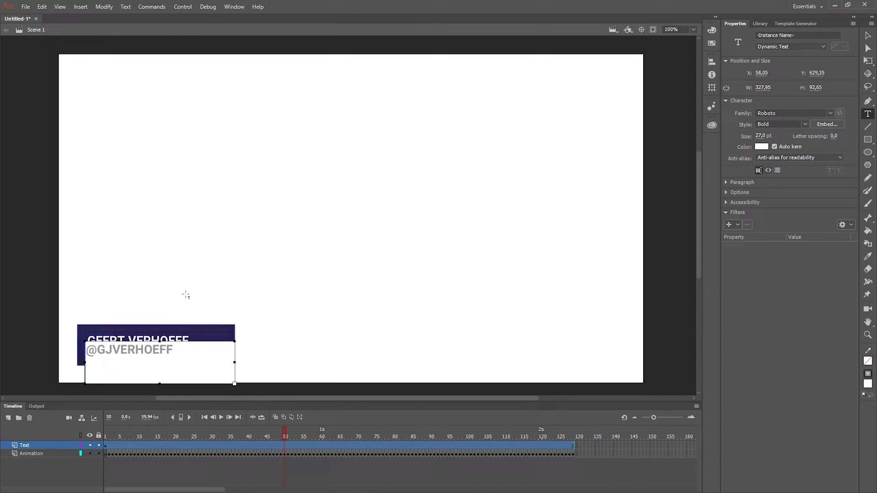
pyautogui.press('Escape')
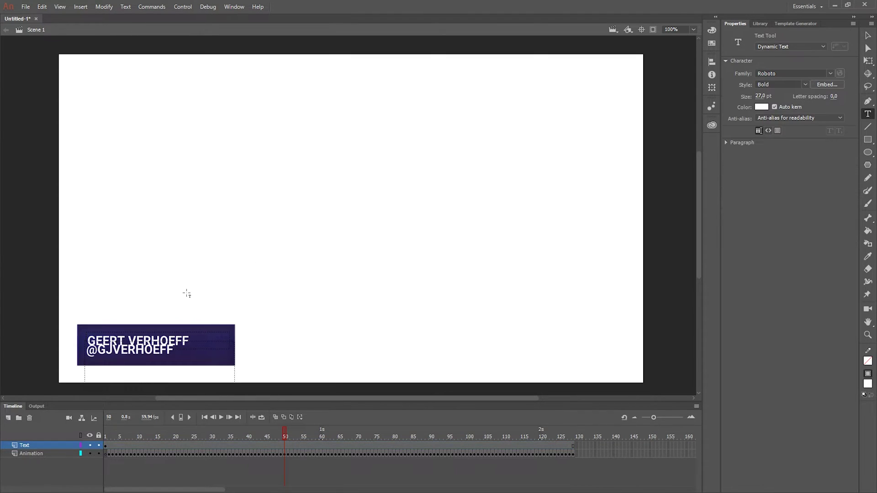
pyautogui.click(134, 361)
pyautogui.press('Escape')
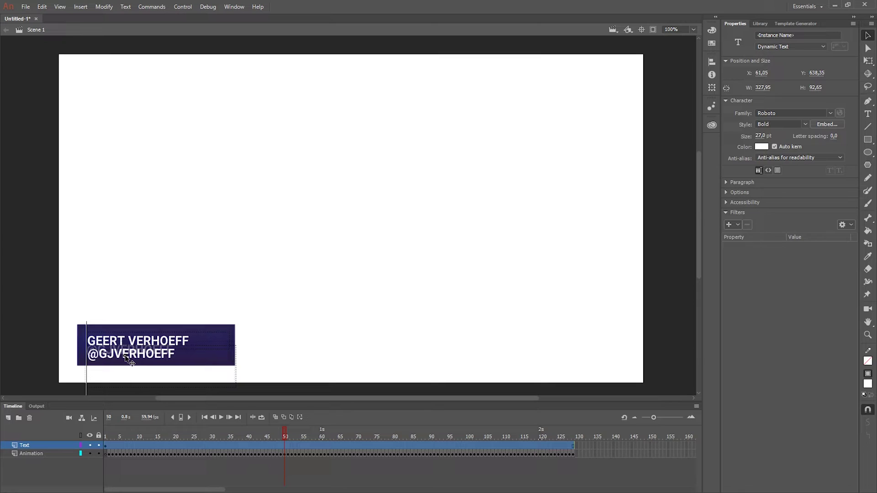
# - Shrink the handle text to 14 pt and position it under the name
pyautogui.moveTo(762, 136); pyautogui.dragTo(766, 146)
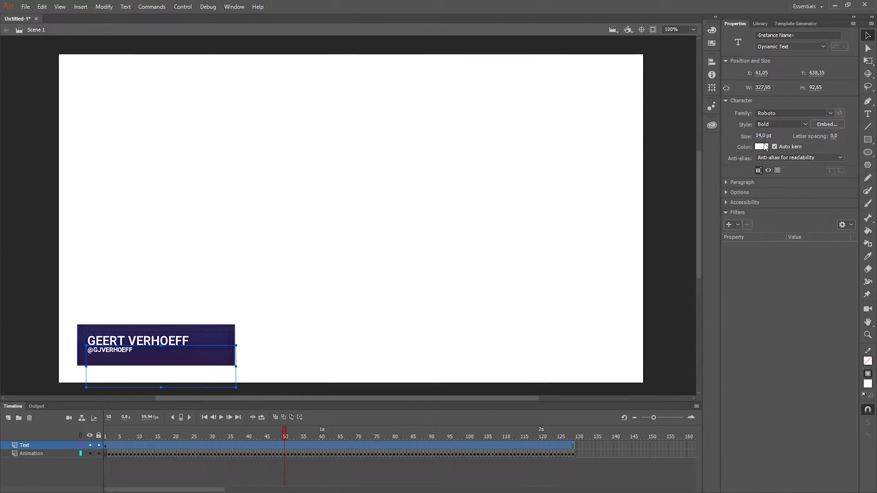
pyautogui.moveTo(109, 355); pyautogui.dragTo(113, 352)
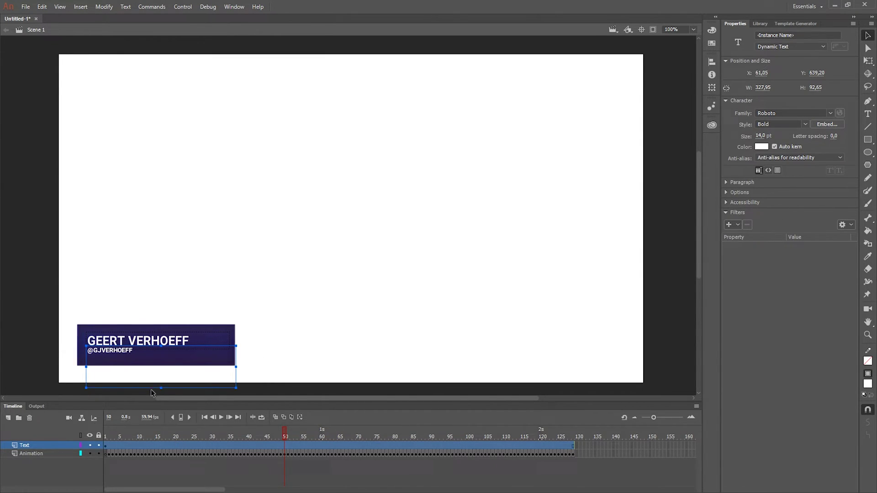
pyautogui.moveTo(161, 388); pyautogui.dragTo(162, 358)
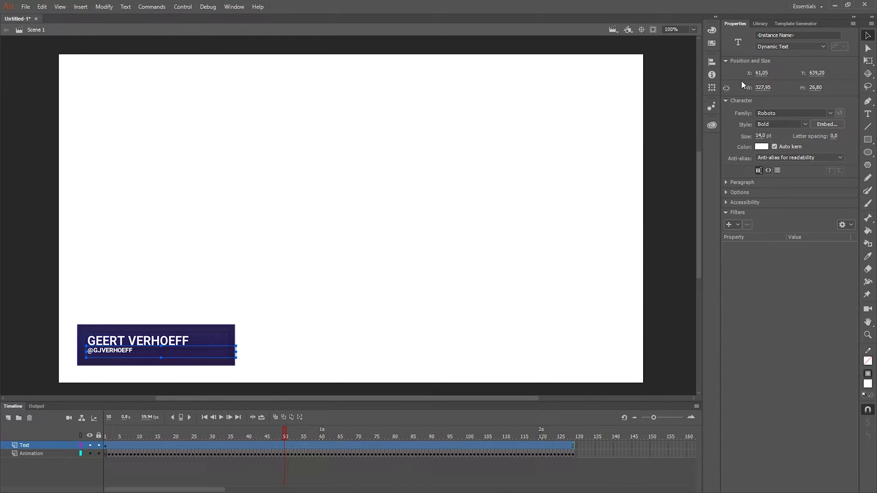
# - Make the handle Roboto Medium, narrow its box, and name the instance l3twitter
pyautogui.click(808, 125)
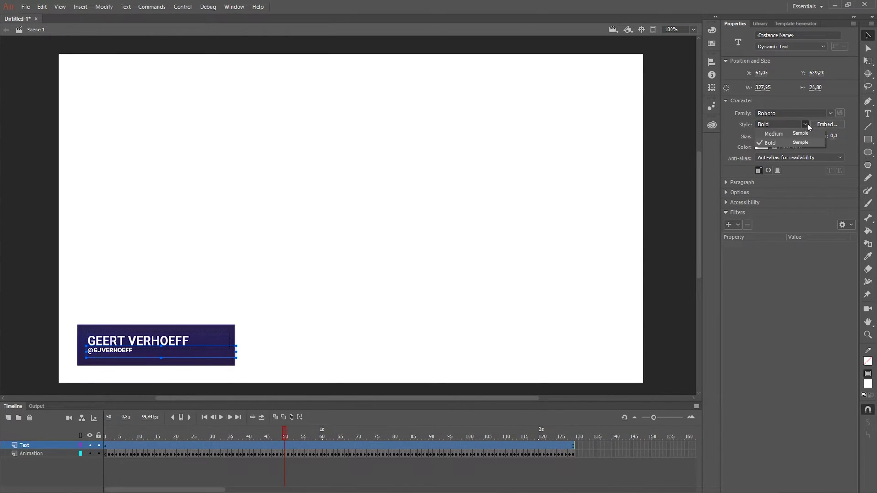
pyautogui.click(784, 133)
pyautogui.moveTo(235, 353); pyautogui.dragTo(229, 355)
pyautogui.click(160, 351)
pyautogui.click(160, 351)
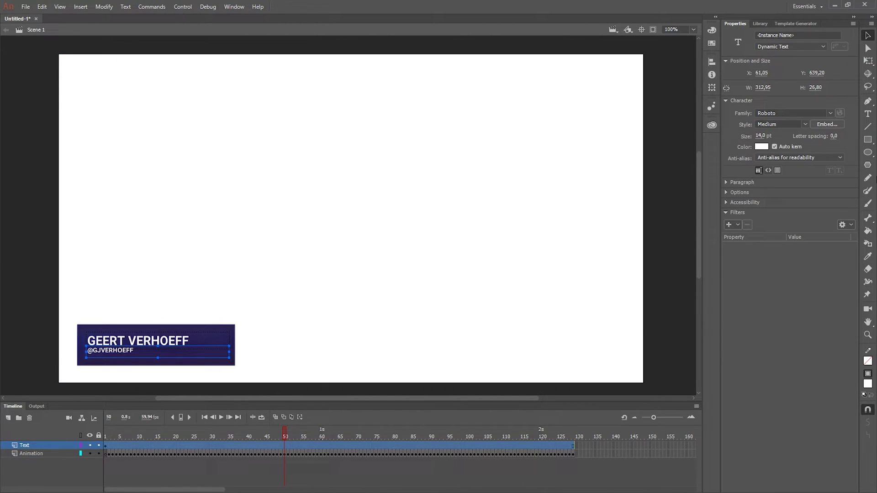
pyautogui.click(780, 35)
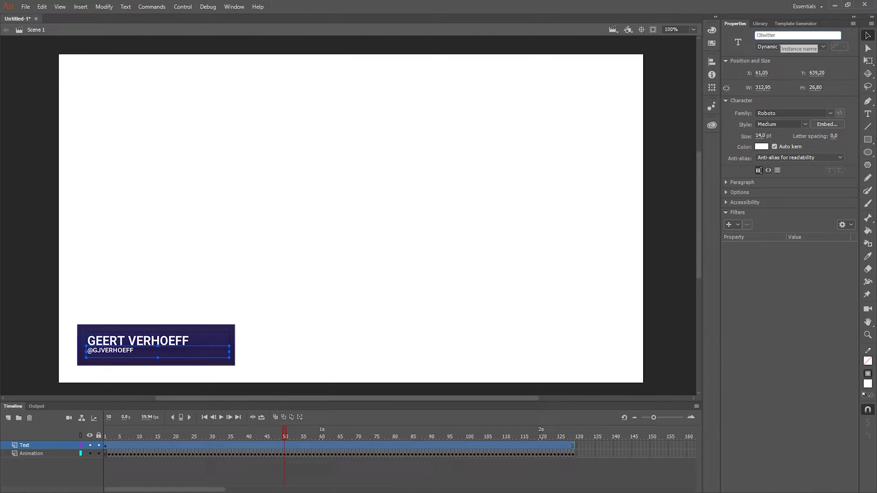
pyautogui.click(297, 324)
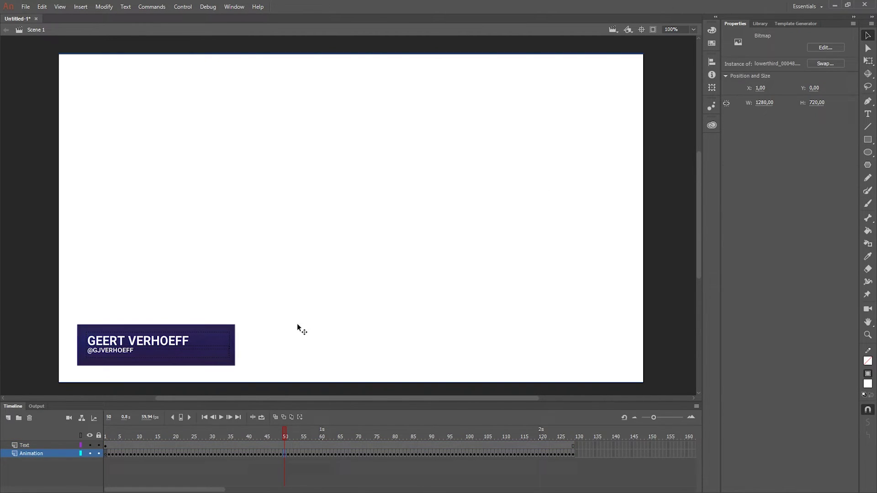
# - Convert the name and handle text fields into a Movie Clip symbol named Text
pyautogui.click(284, 445)
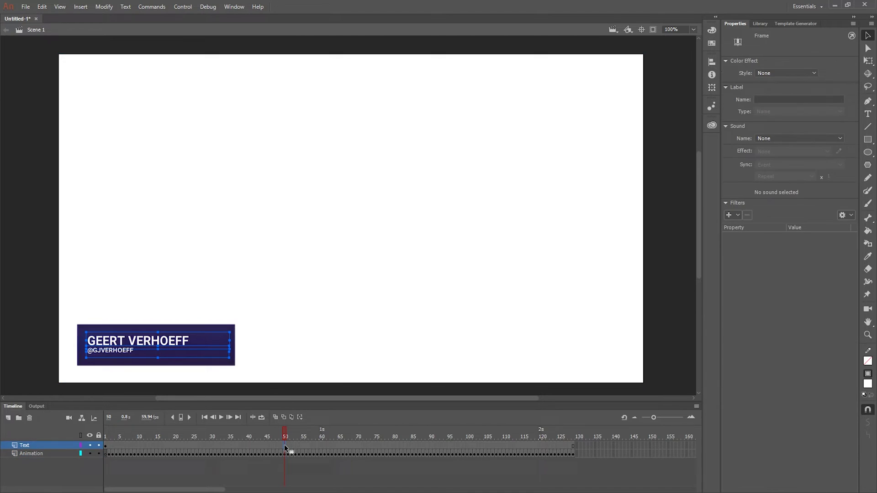
pyautogui.click(106, 7)
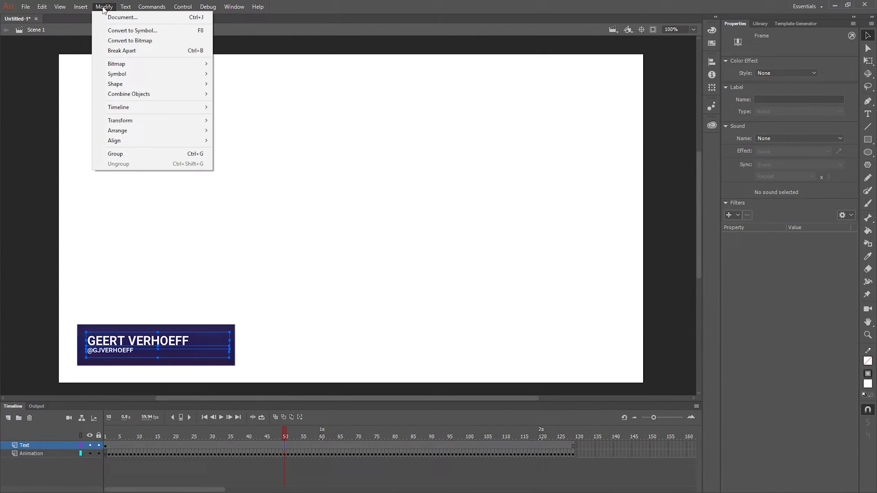
pyautogui.click(115, 30)
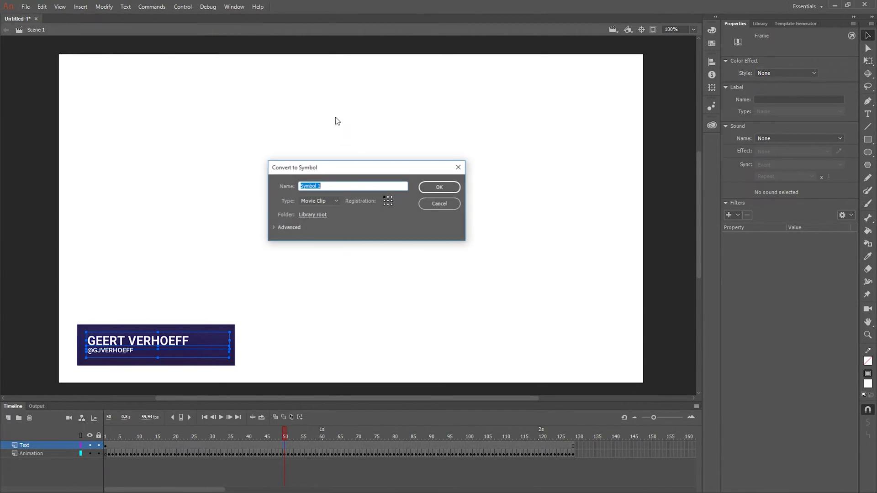
pyautogui.write('T')
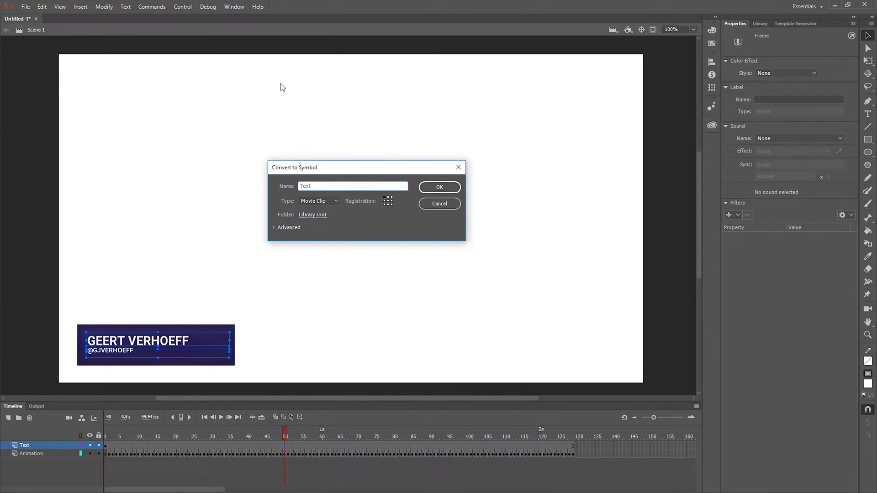
pyautogui.write('ext')
pyautogui.click(428, 188)
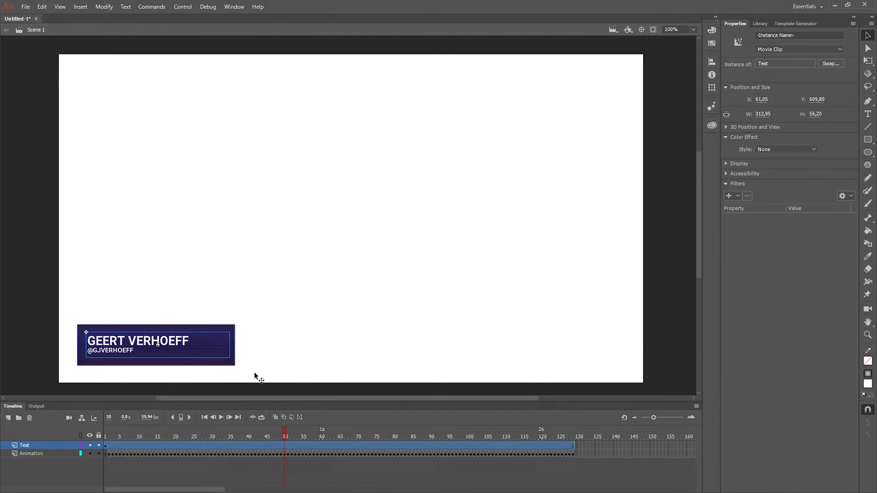
pyautogui.click(280, 324)
pyautogui.click(281, 325)
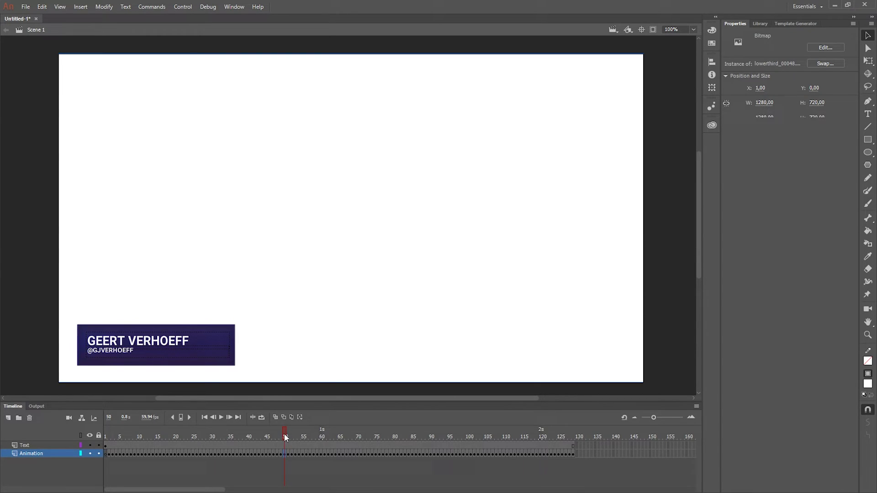
# - Insert keyframes at frames 60 and 28 on the Text layer
pyautogui.moveTo(286, 444); pyautogui.dragTo(322, 431)
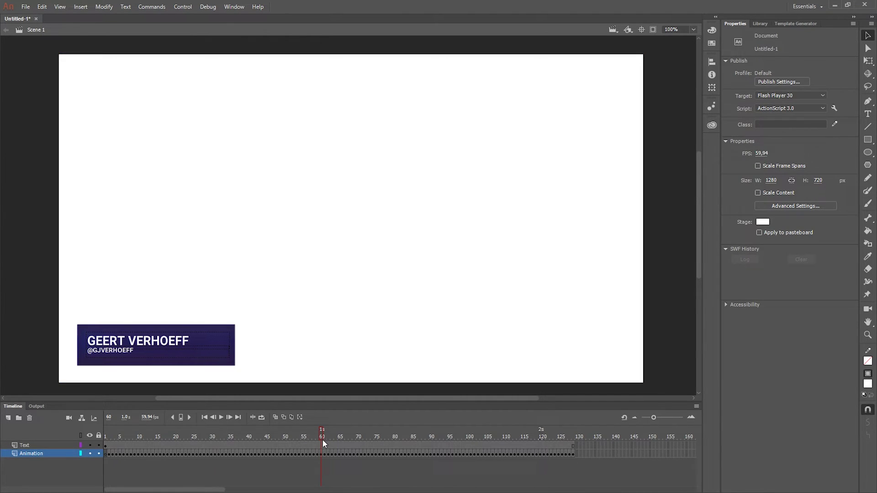
pyautogui.click(322, 446)
pyautogui.rightClick(322, 446)
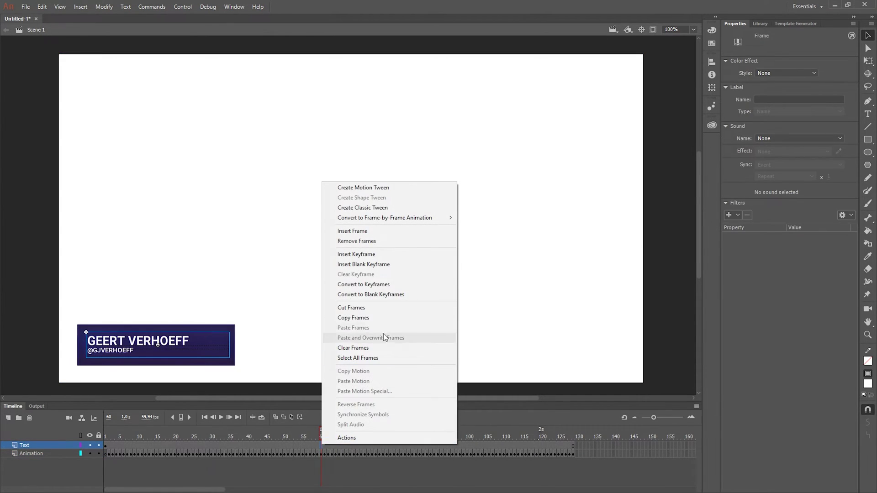
pyautogui.click(376, 255)
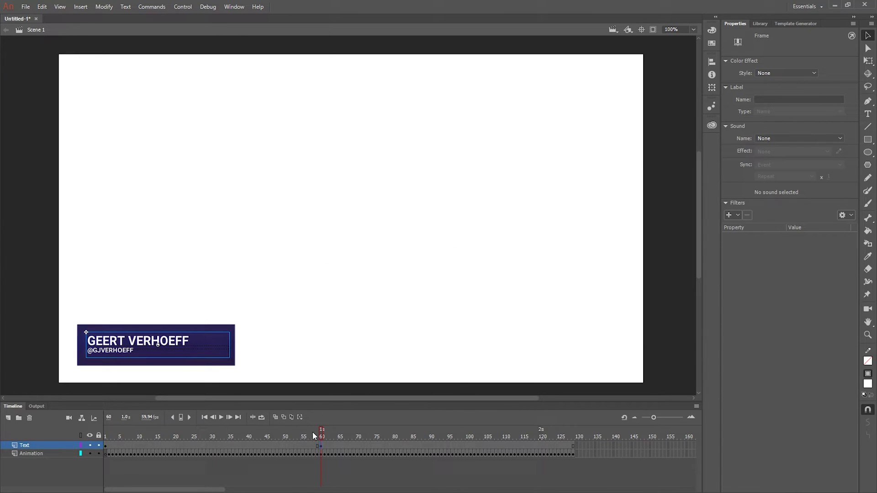
pyautogui.moveTo(322, 433); pyautogui.dragTo(203, 430)
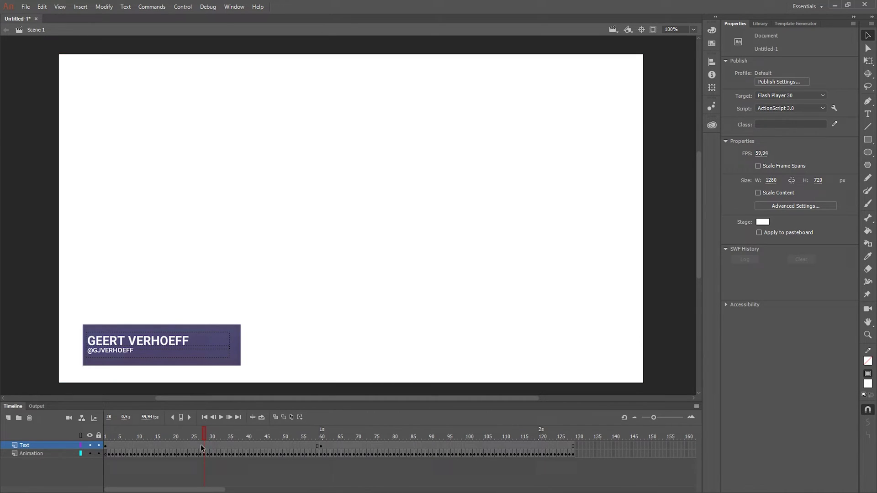
pyautogui.click(204, 444)
pyautogui.rightClick(205, 444)
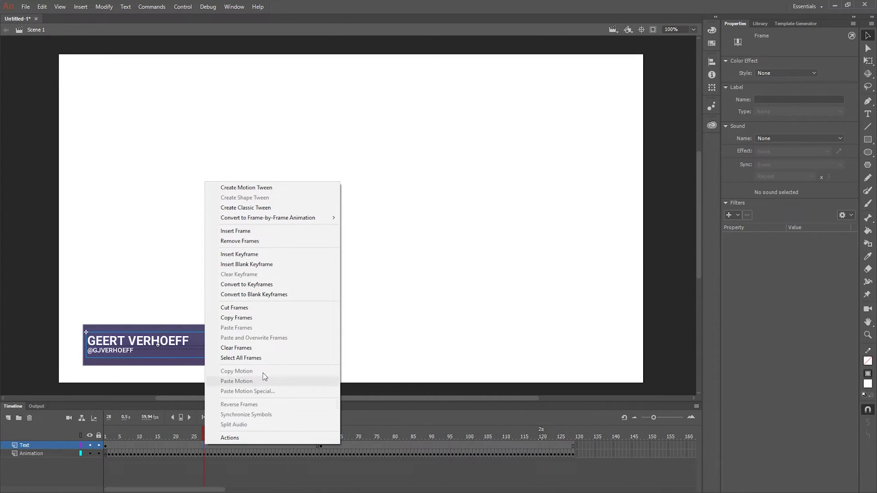
pyautogui.click(272, 256)
# - Insert keyframes at frames 100 and 61, then select all Text layer frames
pyautogui.moveTo(205, 436); pyautogui.dragTo(328, 438)
pyautogui.moveTo(383, 437); pyautogui.dragTo(467, 434)
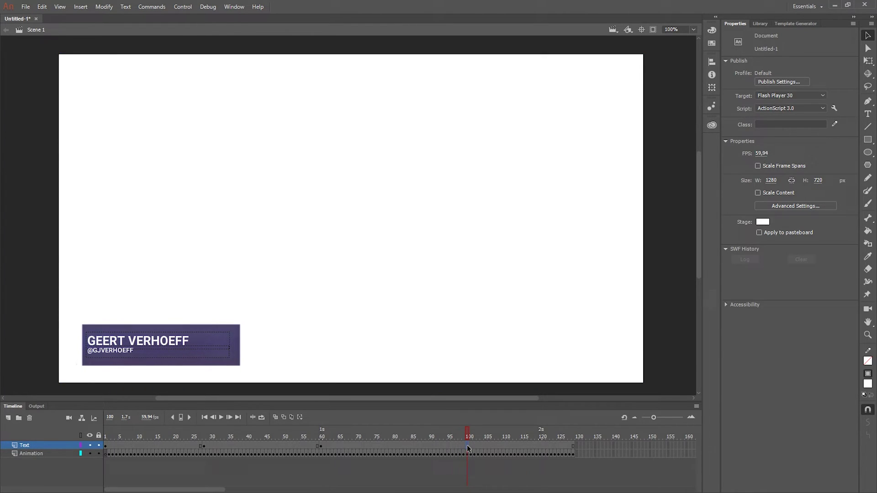
pyautogui.rightClick(467, 445)
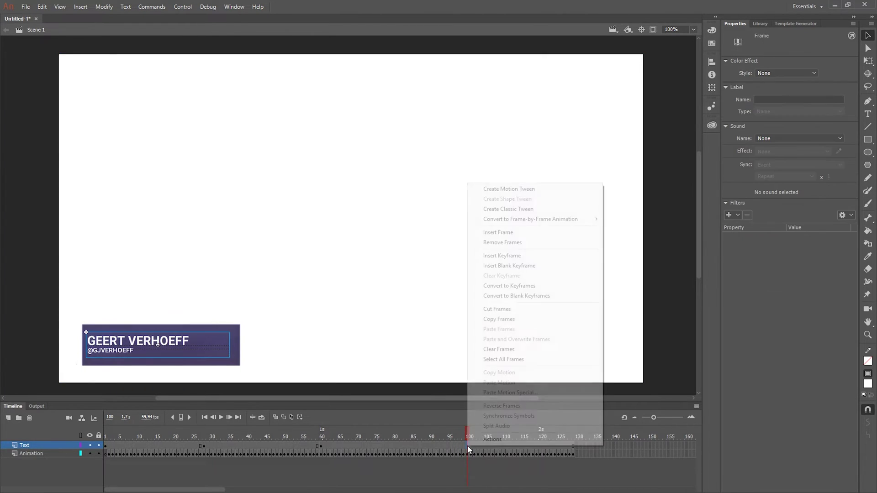
pyautogui.click(510, 257)
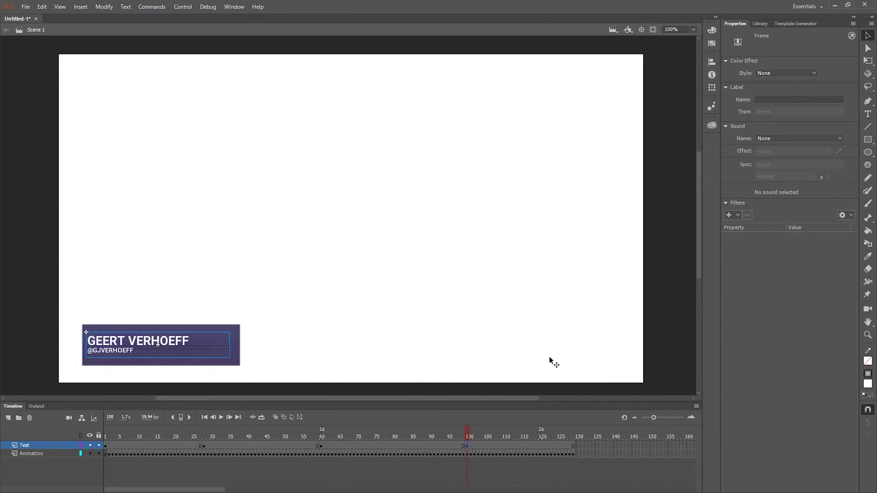
pyautogui.click(323, 445)
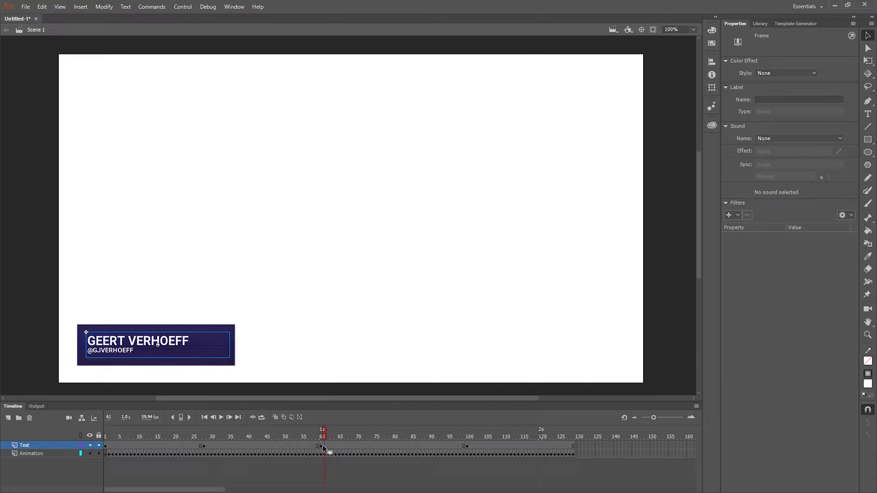
pyautogui.rightClick(324, 444)
pyautogui.click(358, 255)
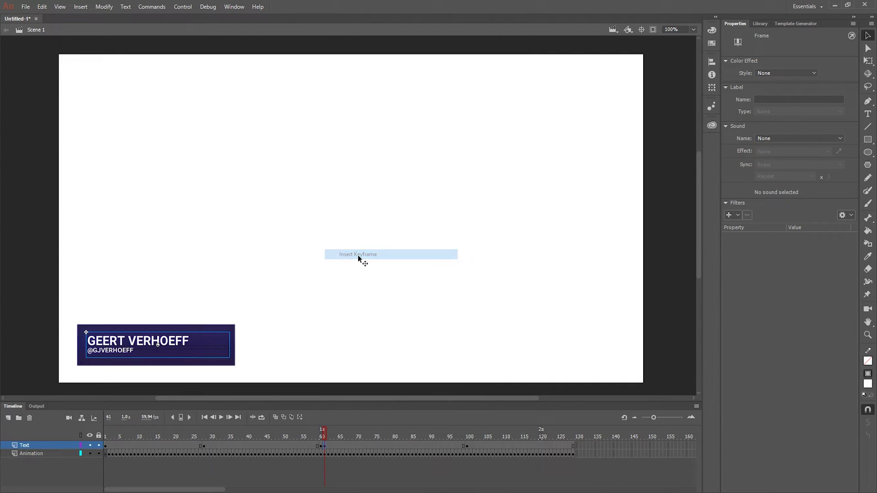
pyautogui.moveTo(585, 443); pyautogui.dragTo(105, 434)
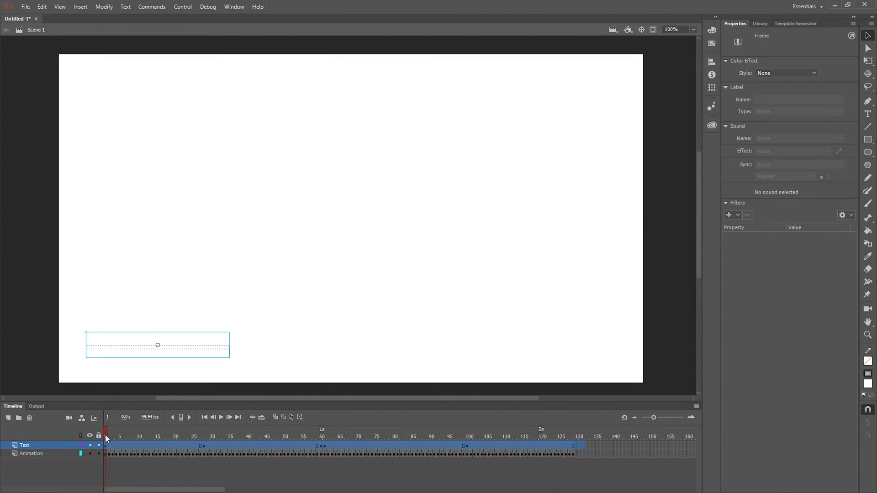
# - Add classic tweens across the Text layer frames and preview the animation
pyautogui.rightClick(163, 445)
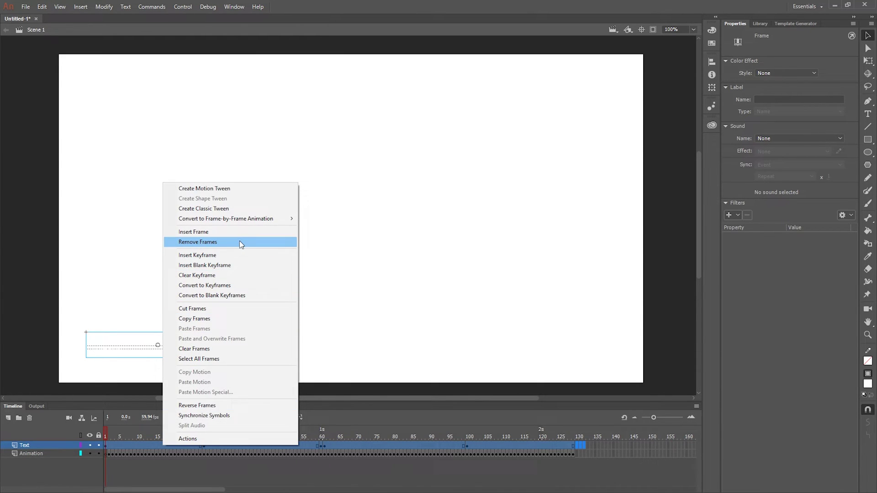
pyautogui.click(231, 209)
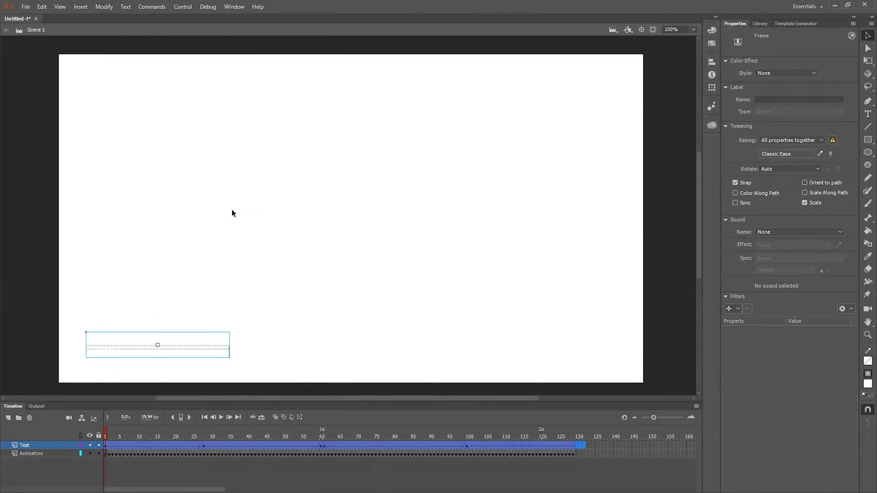
pyautogui.click(133, 432)
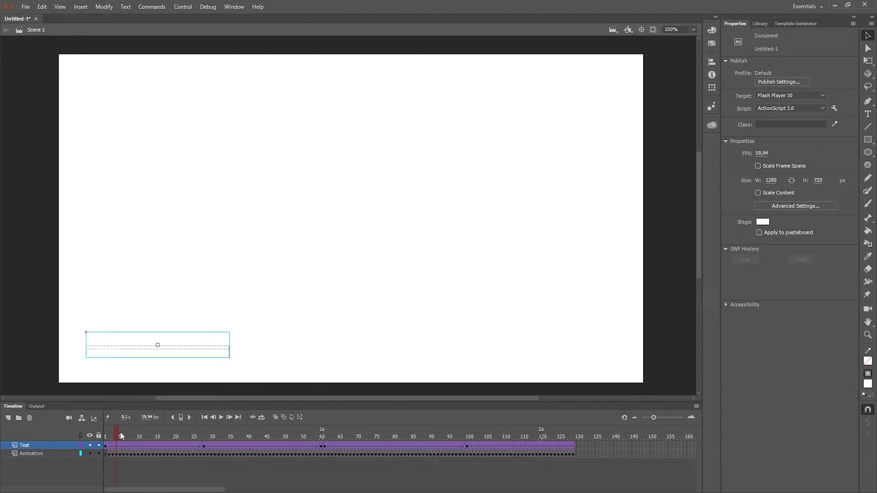
pyautogui.moveTo(122, 437); pyautogui.dragTo(205, 436)
# - Add a keyframe at frame 28 and set the text's Alpha to 0% at frames 28 and 1
pyautogui.click(205, 444)
pyautogui.press('F6')
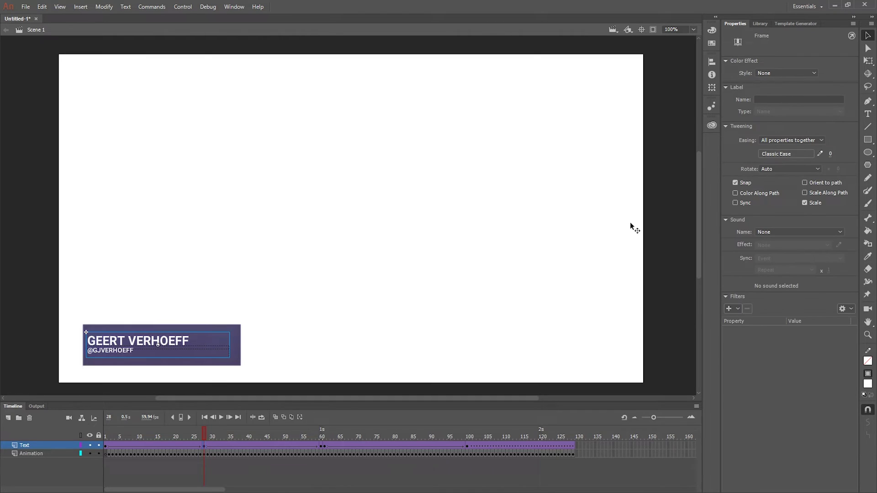
pyautogui.click(794, 72)
pyautogui.click(787, 121)
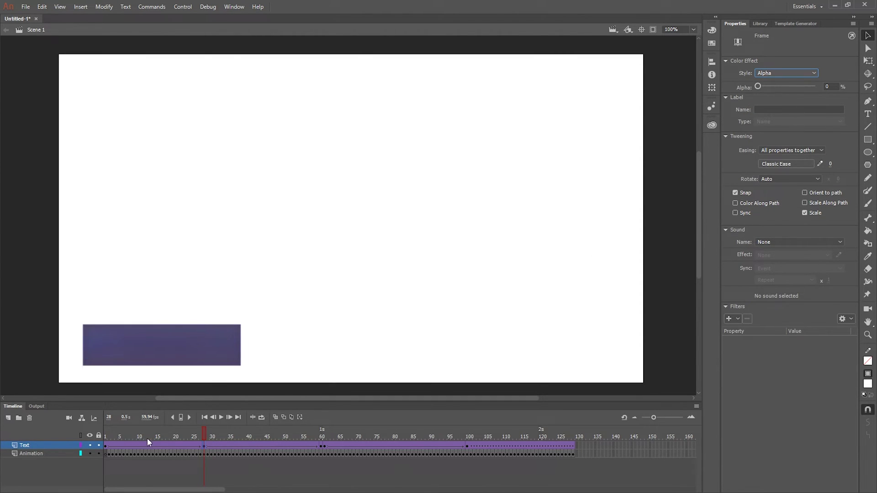
pyautogui.click(106, 433)
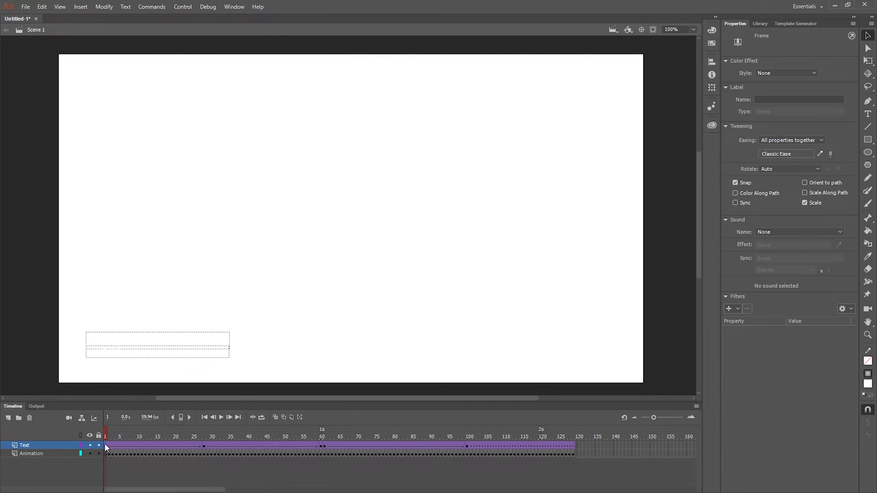
pyautogui.click(788, 71)
pyautogui.click(777, 121)
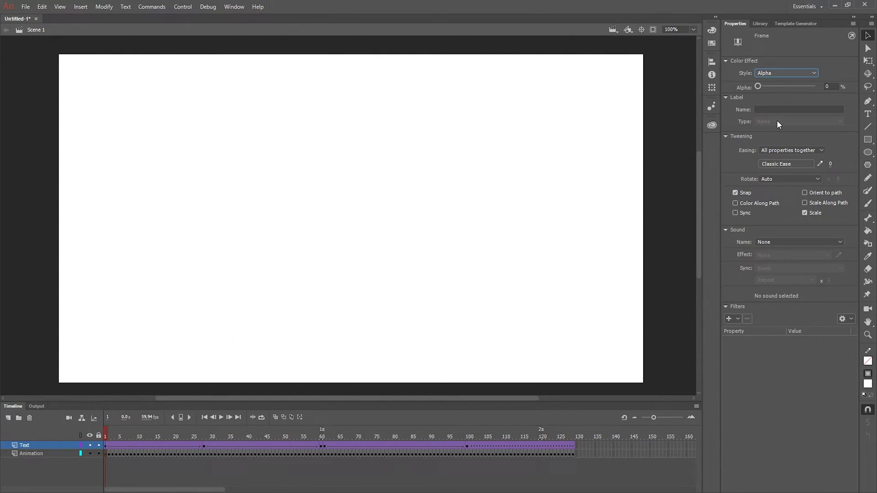
# - Set the Text symbol's Alpha to 100% at the frame 60 keyframe and apply Alpha at frame 61
pyautogui.click(320, 438)
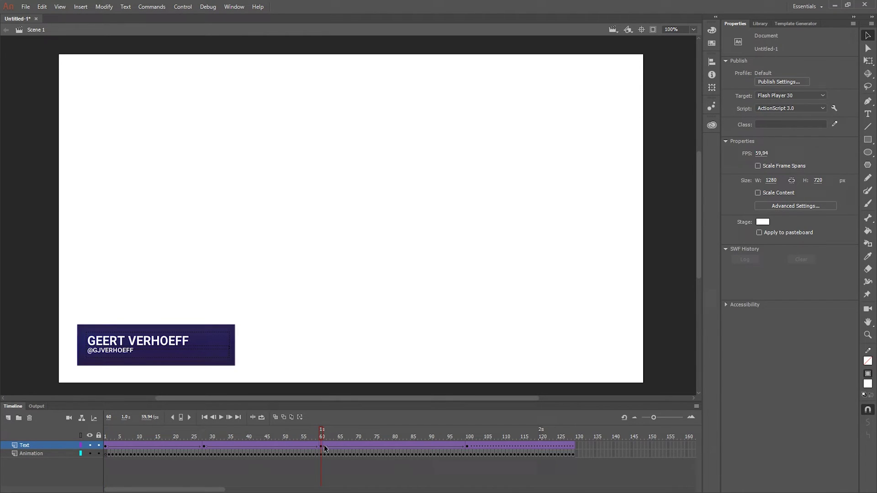
pyautogui.click(324, 446)
pyautogui.click(796, 73)
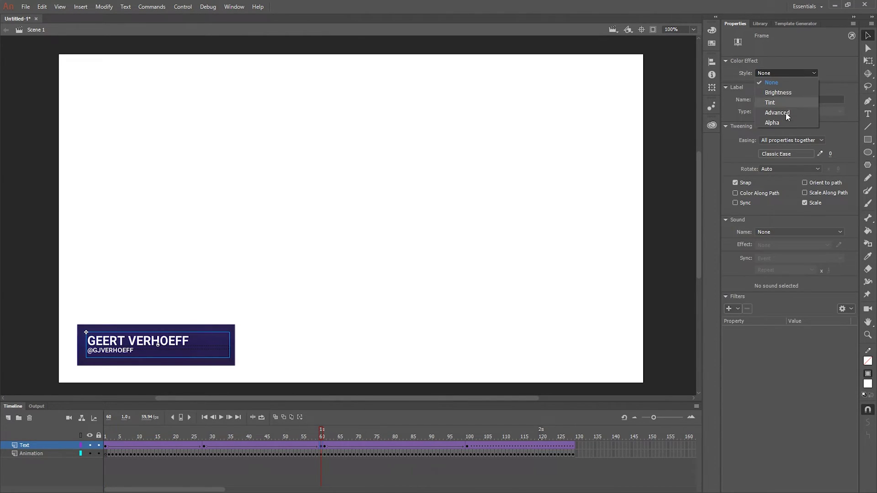
pyautogui.click(786, 112)
pyautogui.moveTo(759, 87); pyautogui.dragTo(816, 86)
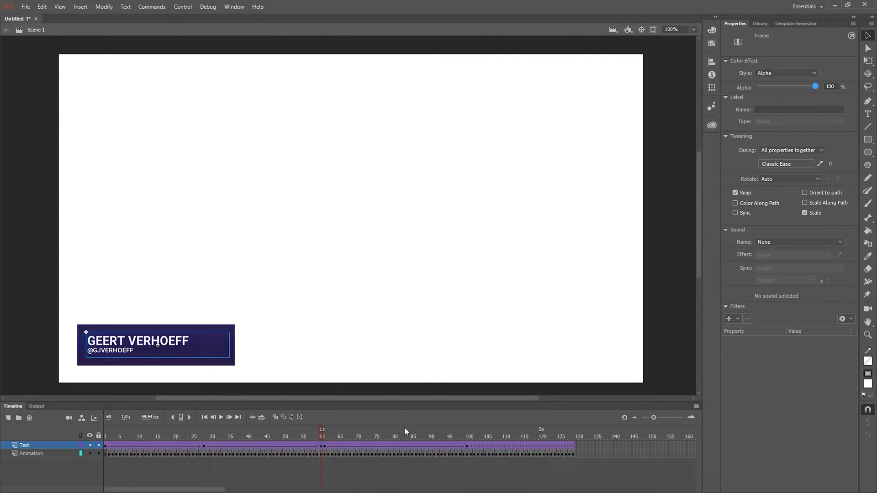
pyautogui.click(325, 445)
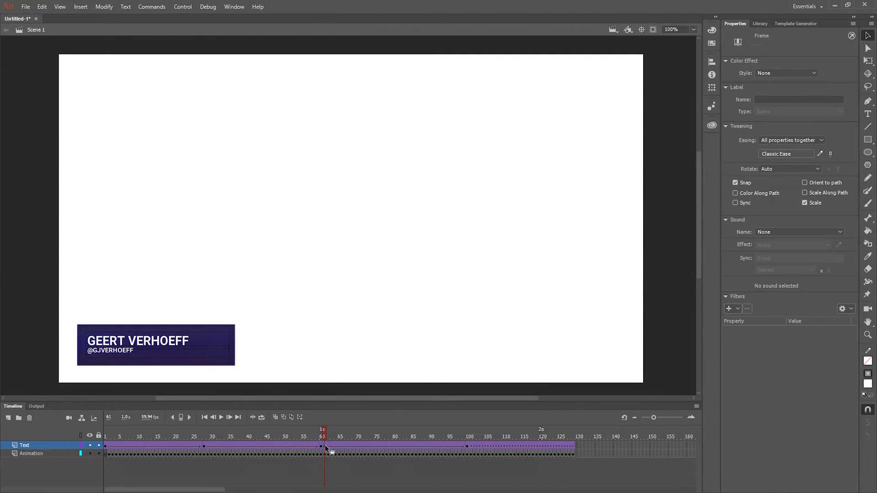
pyautogui.click(795, 73)
pyautogui.click(784, 122)
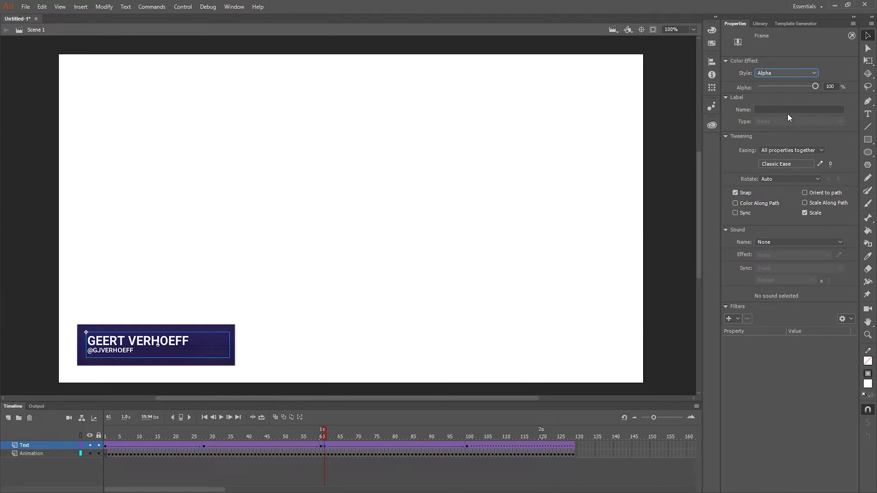
# - Insert a keyframe at frame 100 with Alpha 0% and preview the fade from the start
pyautogui.click(469, 438)
pyautogui.click(466, 446)
pyautogui.press('F6')
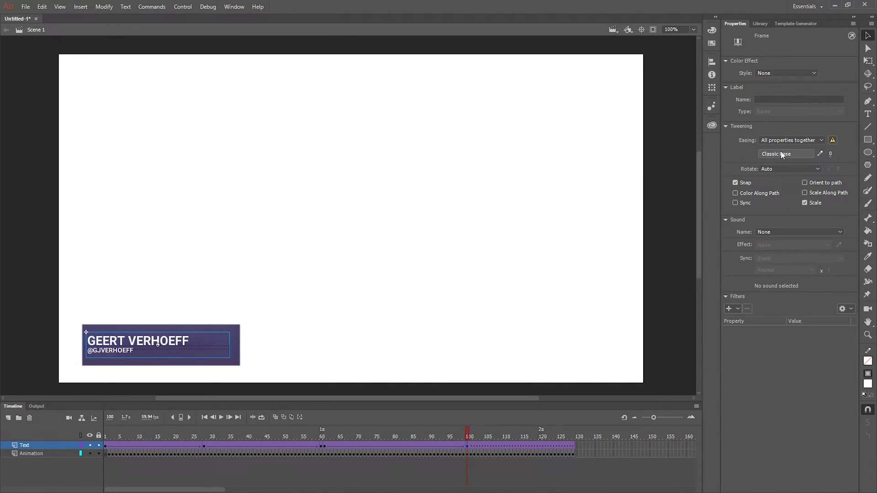
pyautogui.click(794, 72)
pyautogui.click(781, 123)
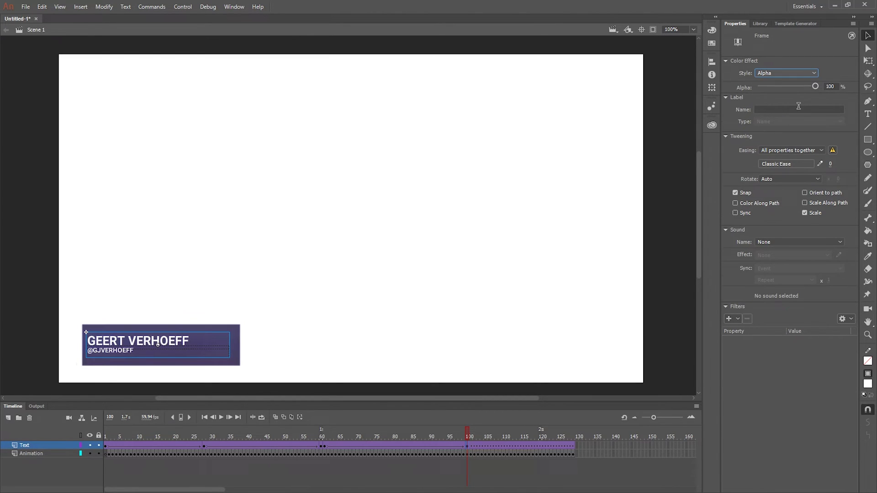
pyautogui.moveTo(816, 86); pyautogui.dragTo(722, 92)
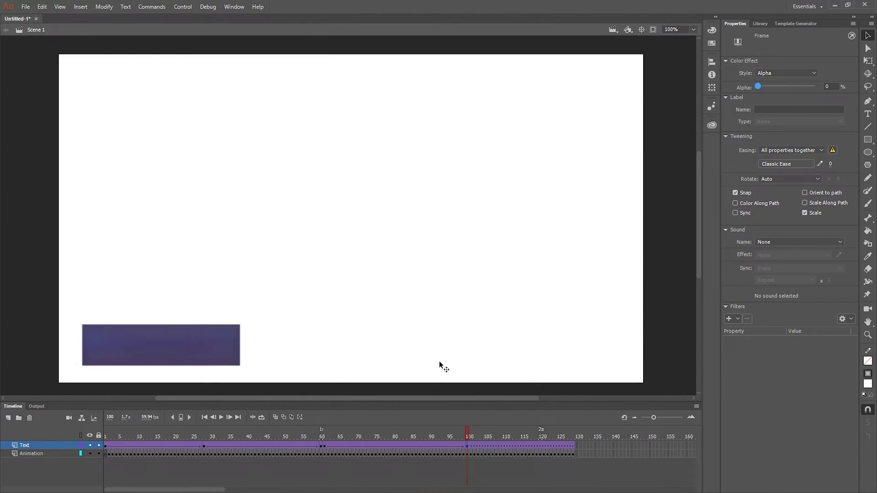
pyautogui.moveTo(106, 435); pyautogui.dragTo(474, 443)
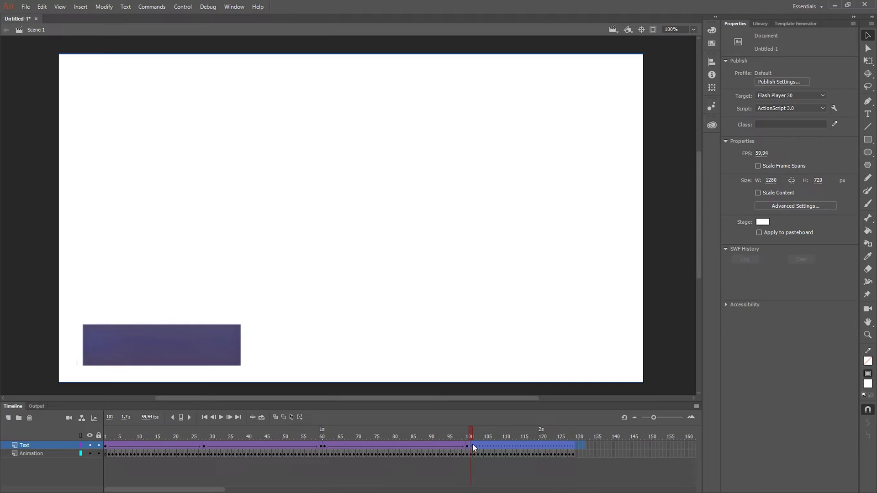
# - Remove the surplus Text layer frames and preview the animation up to frame 119
pyautogui.rightClick(486, 447)
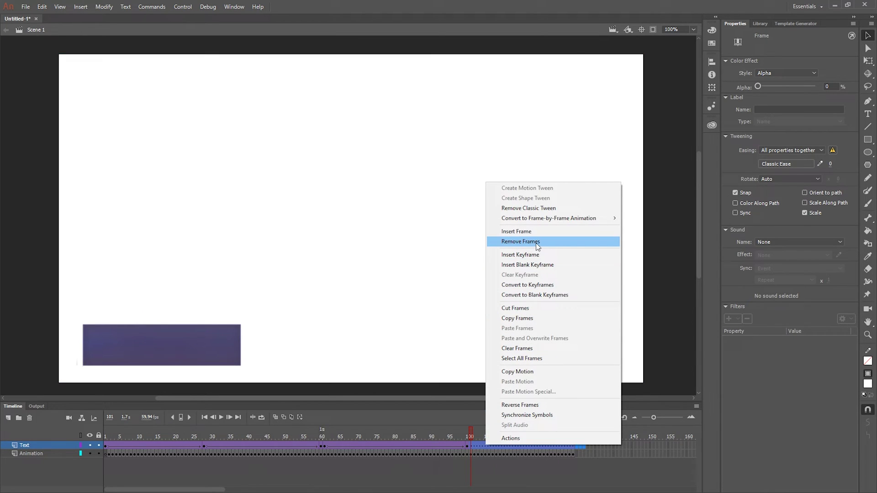
pyautogui.click(567, 241)
pyautogui.moveTo(470, 433); pyautogui.dragTo(539, 456)
pyautogui.click(583, 455)
# - Remove the Animation layer frames past frame 120 and preview the animation again
pyautogui.rightClick(551, 455)
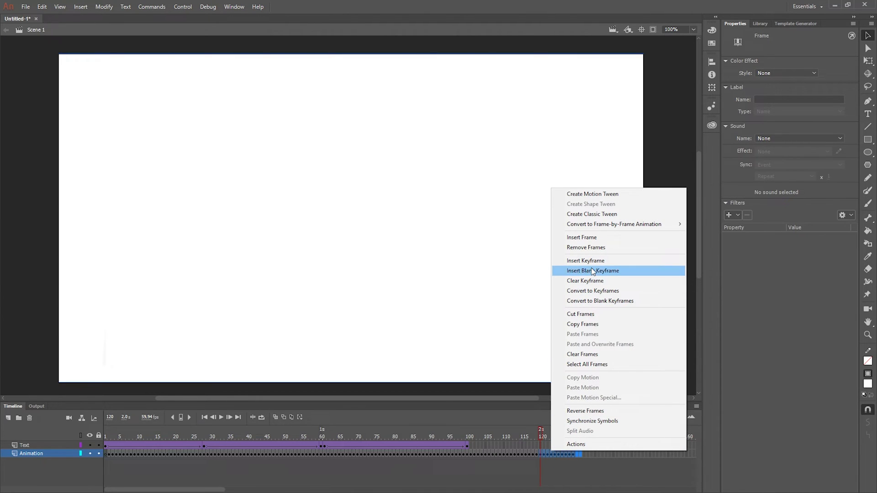
pyautogui.click(600, 249)
pyautogui.click(519, 434)
pyautogui.click(151, 437)
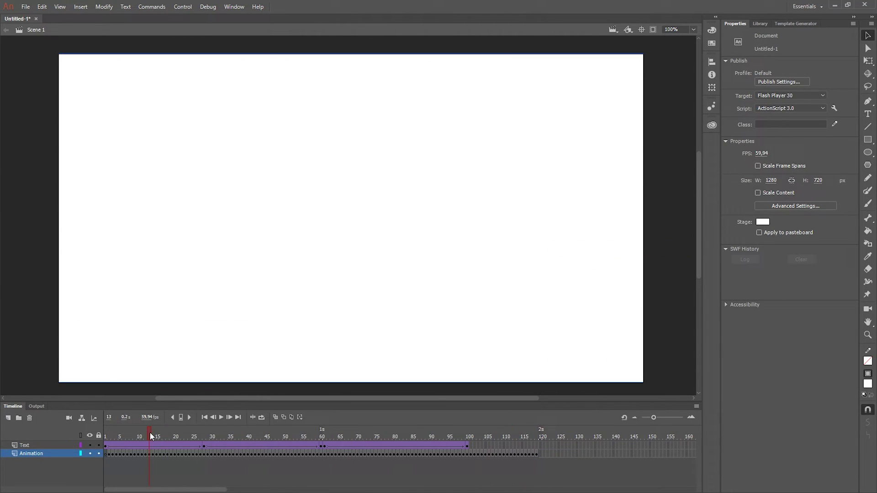
pyautogui.moveTo(151, 436); pyautogui.dragTo(525, 447)
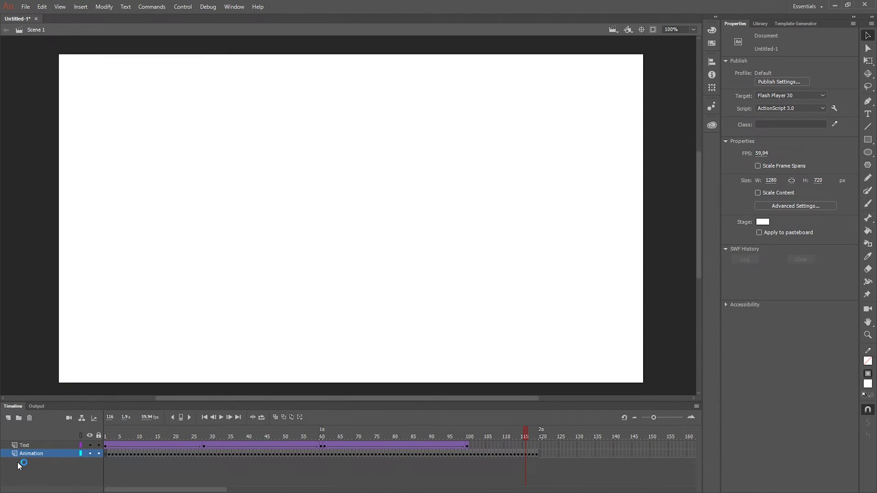
# - Add a new layer above Text and name it 'actions'
pyautogui.click(9, 418)
pyautogui.click(28, 453)
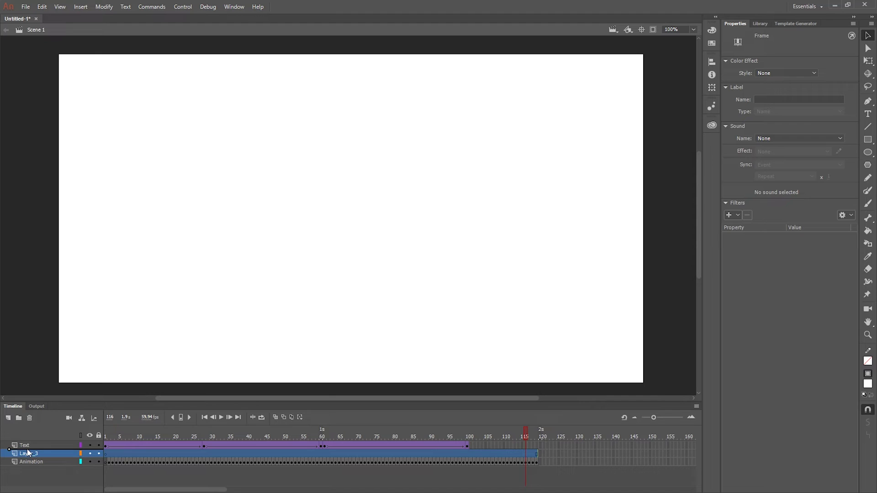
pyautogui.moveTo(29, 453); pyautogui.dragTo(28, 445)
pyautogui.doubleClick(30, 445)
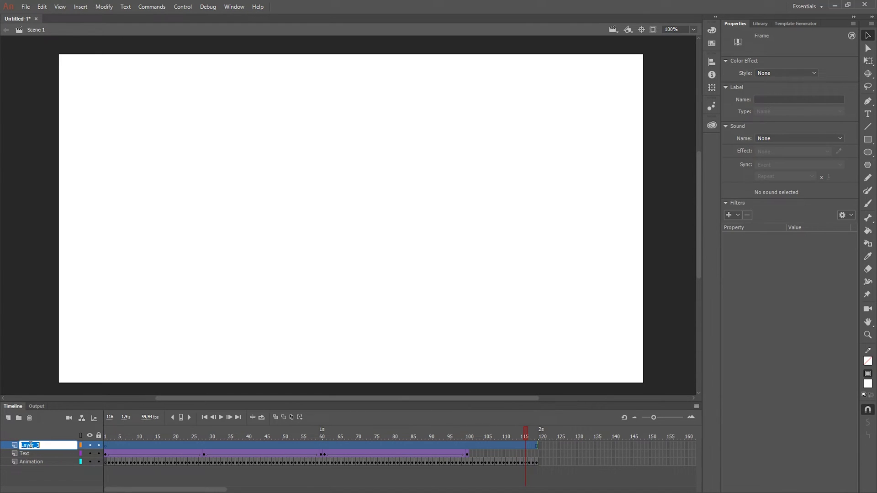
pyautogui.write('actions')
pyautogui.click(157, 471)
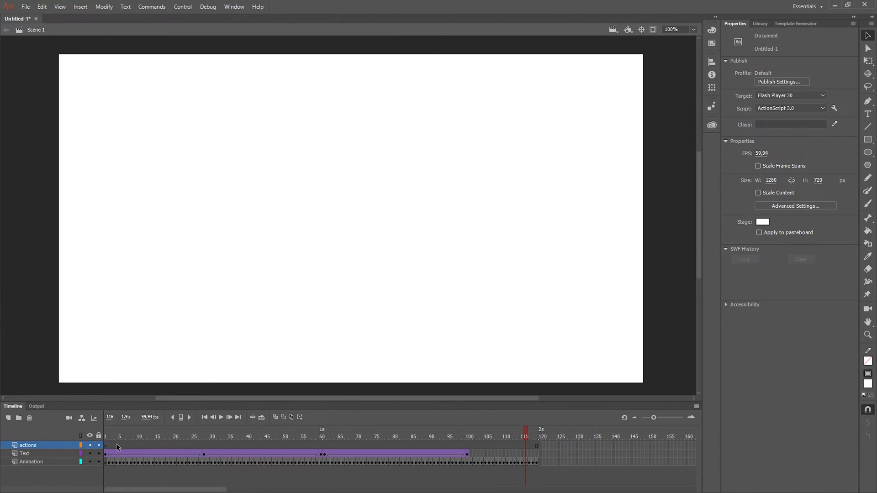
# - Insert a keyframe at frame 60 on actions with the script stop();
pyautogui.click(322, 445)
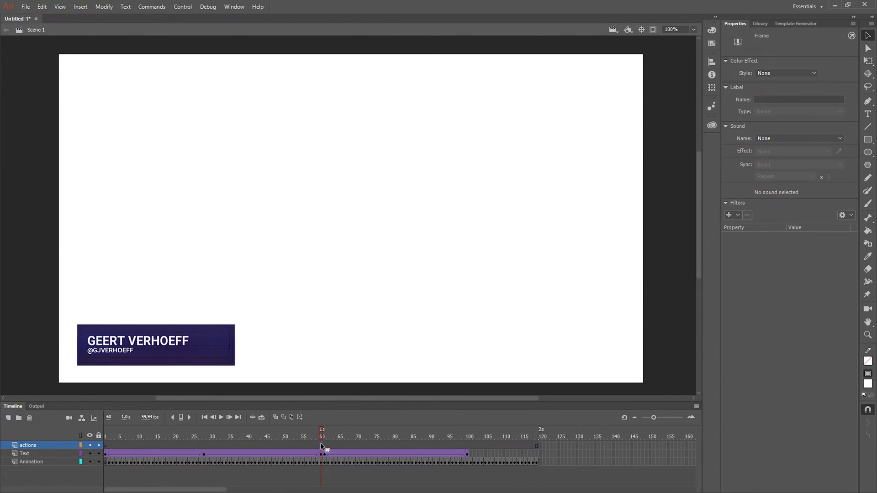
pyautogui.rightClick(320, 446)
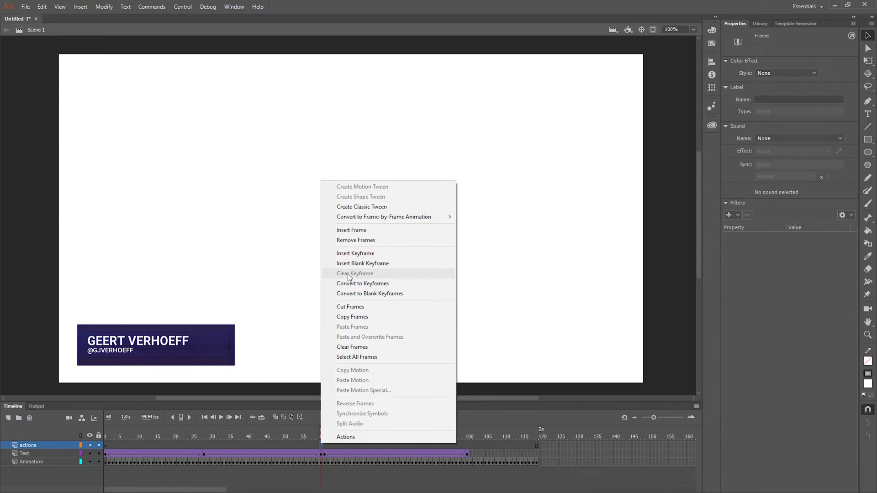
pyautogui.click(349, 254)
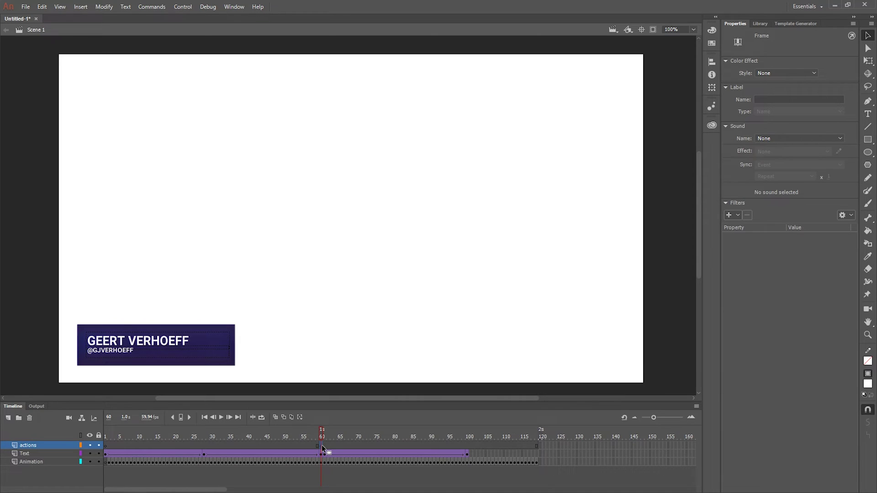
pyautogui.press('F9')
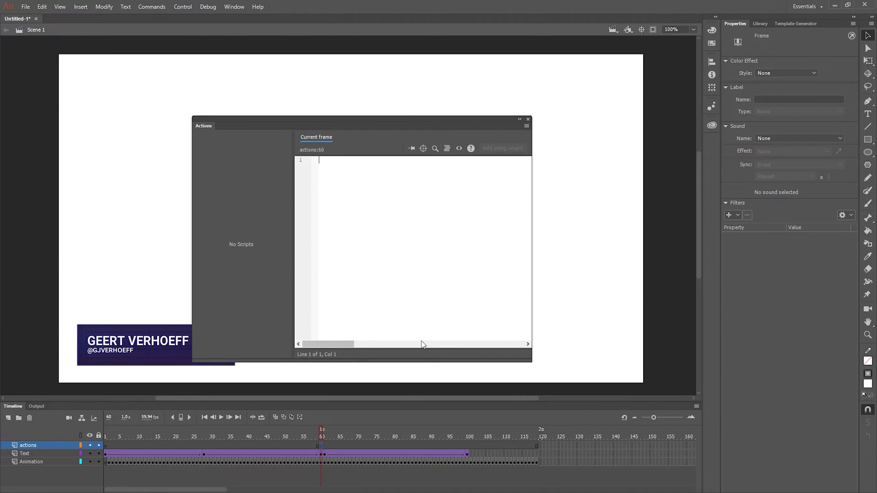
pyautogui.write('stop(')
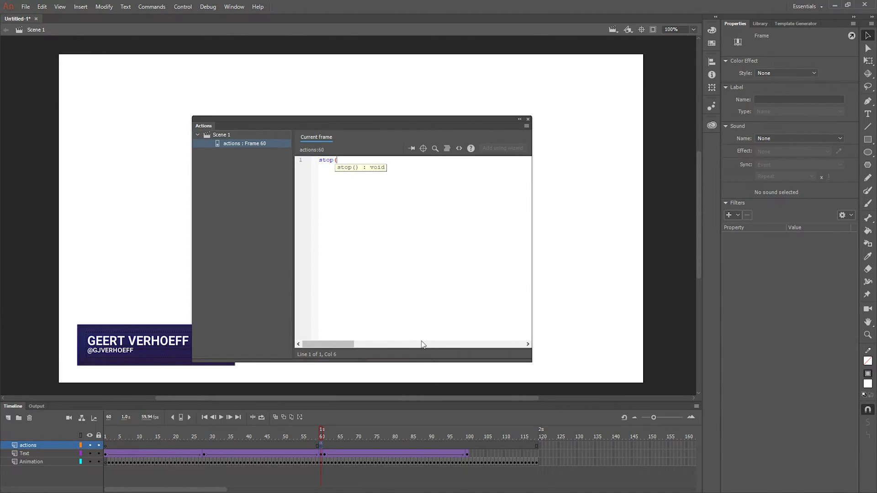
pyautogui.write(');')
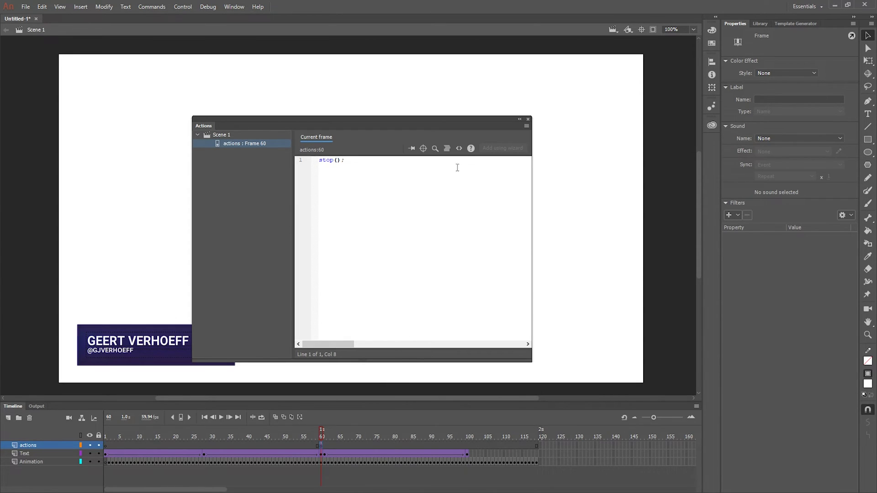
# - Insert a keyframe at frame 119 on the actions layer with the script stop();
pyautogui.click(528, 120)
pyautogui.click(535, 433)
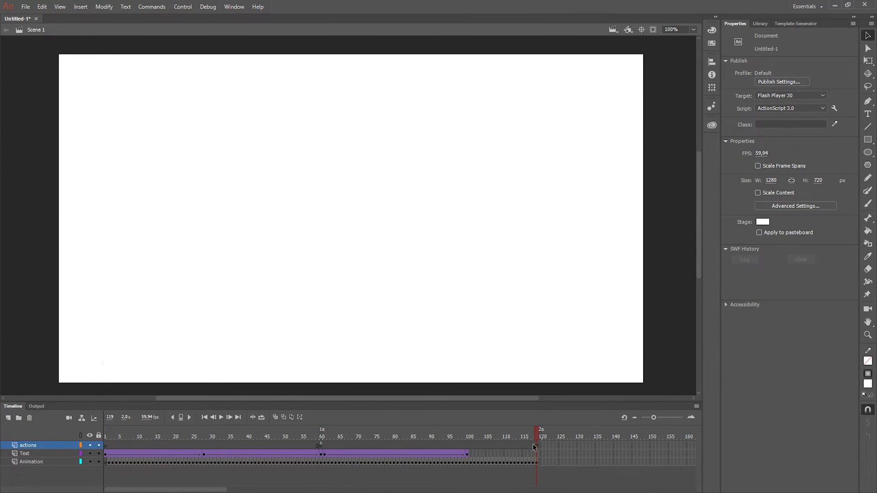
pyautogui.click(536, 446)
pyautogui.click(536, 445)
pyautogui.rightClick(537, 445)
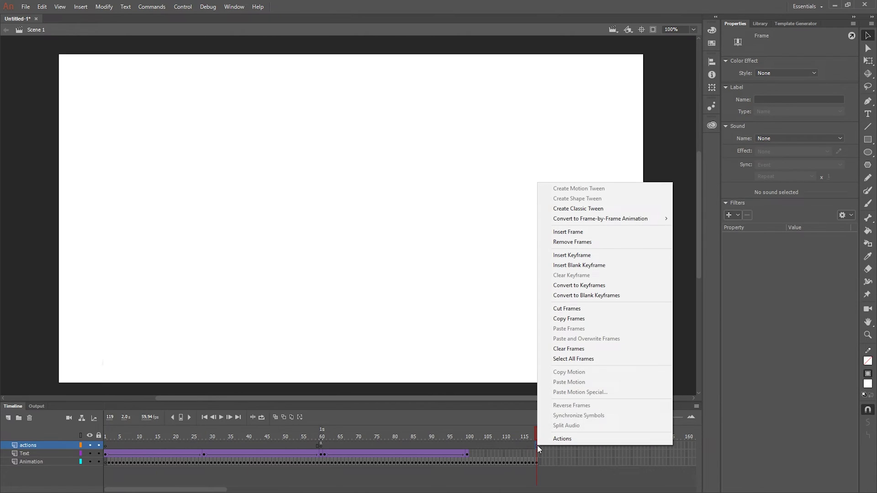
pyautogui.click(577, 256)
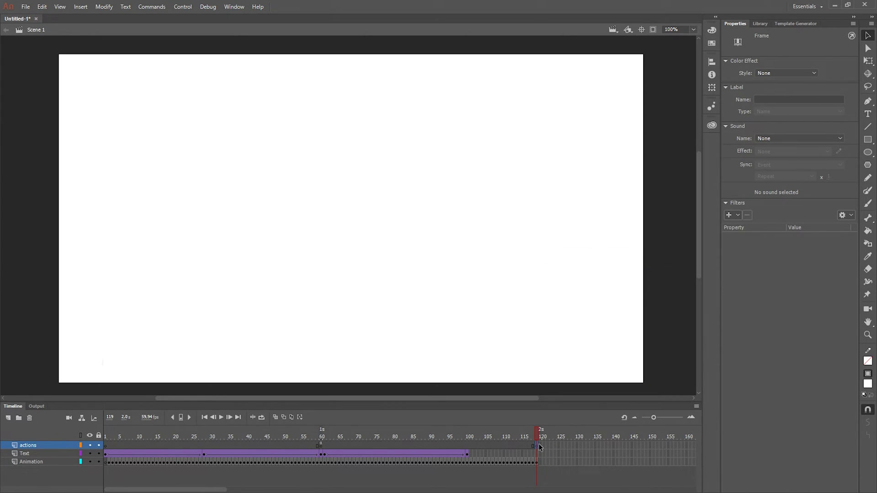
pyautogui.press('F9')
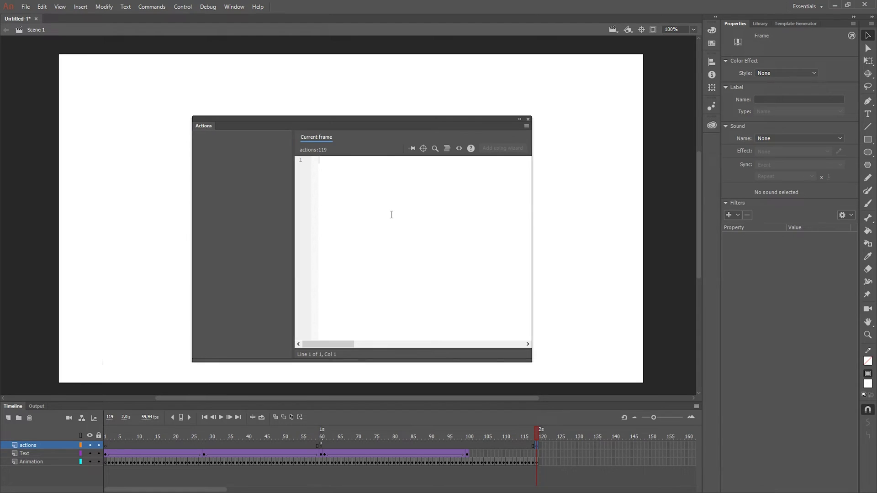
pyautogui.write('stop()')
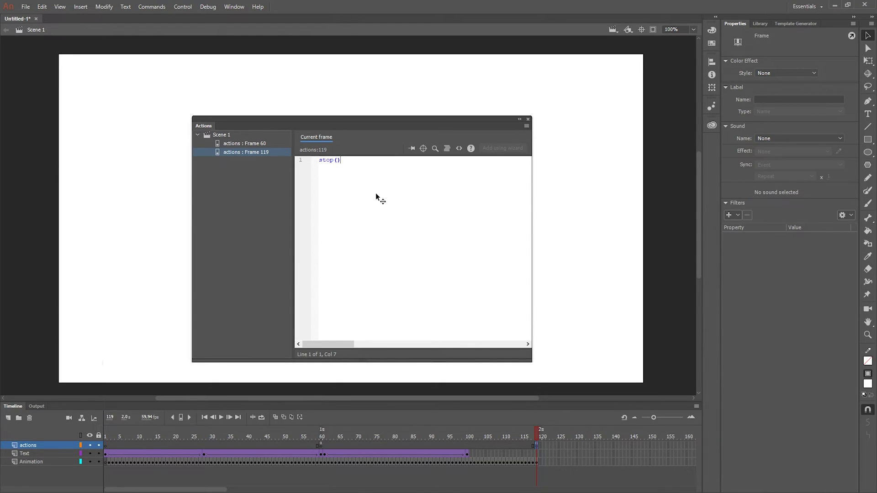
pyautogui.write(';')
pyautogui.click(528, 120)
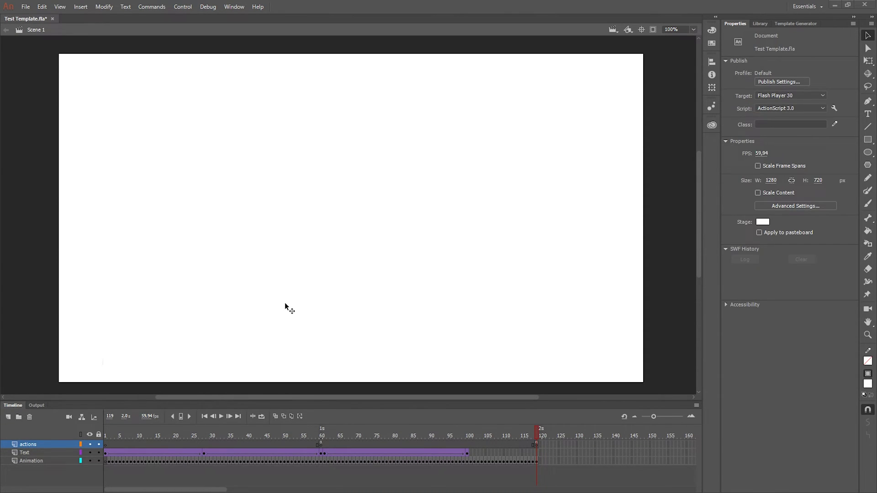
# - Give the actions layer frame at 78 the frame label 'outro'
pyautogui.click(387, 440)
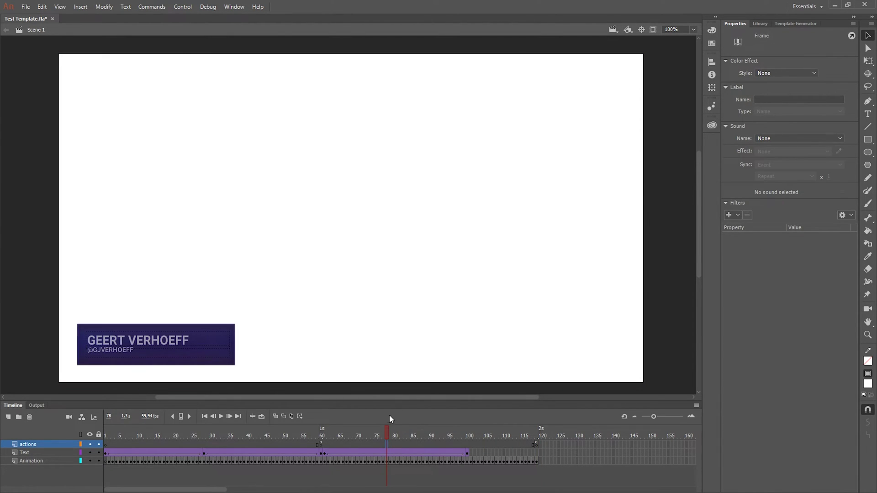
pyautogui.click(778, 99)
pyautogui.write('ou')
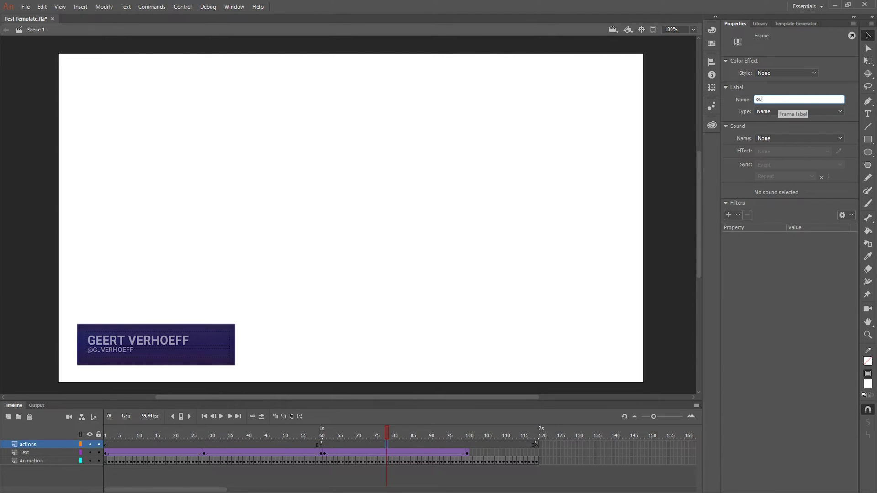
pyautogui.write('tro')
pyautogui.press('BackSpace')
pyautogui.press('BackSpace')
pyautogui.write('r')
pyautogui.click(768, 315)
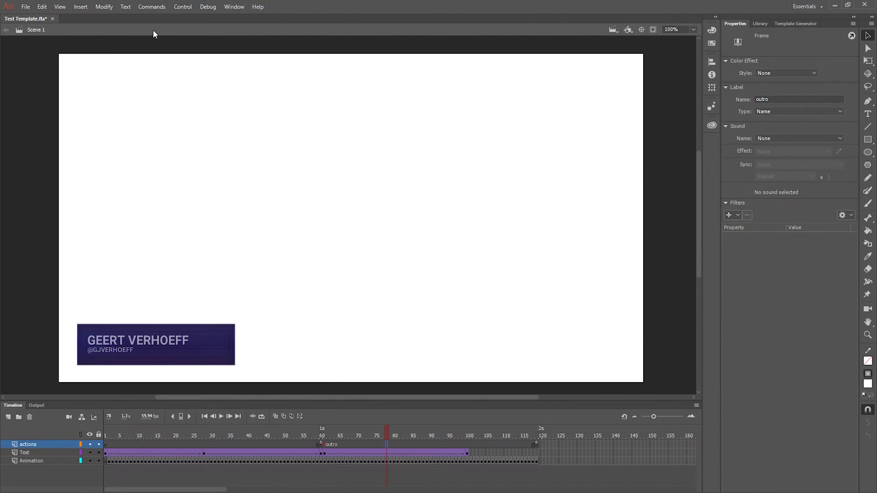
# - In Font Embedding, embed Roboto Medium with all glyphs included
pyautogui.click(125, 7)
pyautogui.click(152, 76)
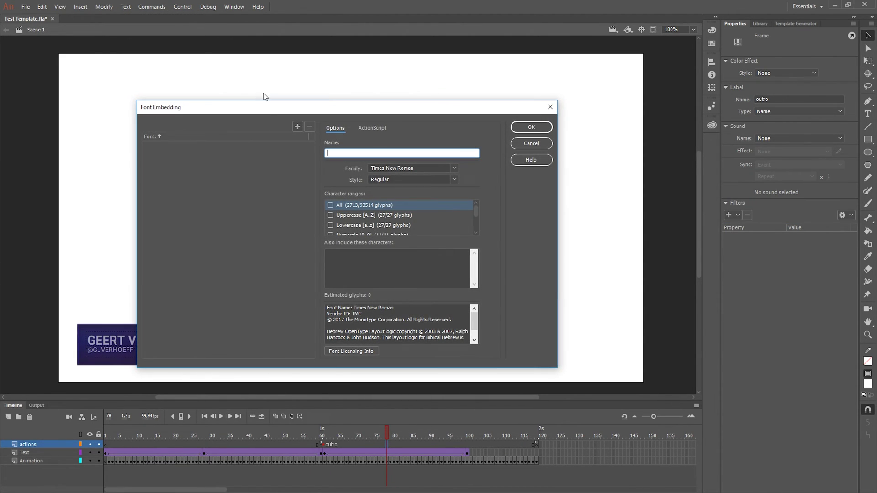
pyautogui.click(404, 168)
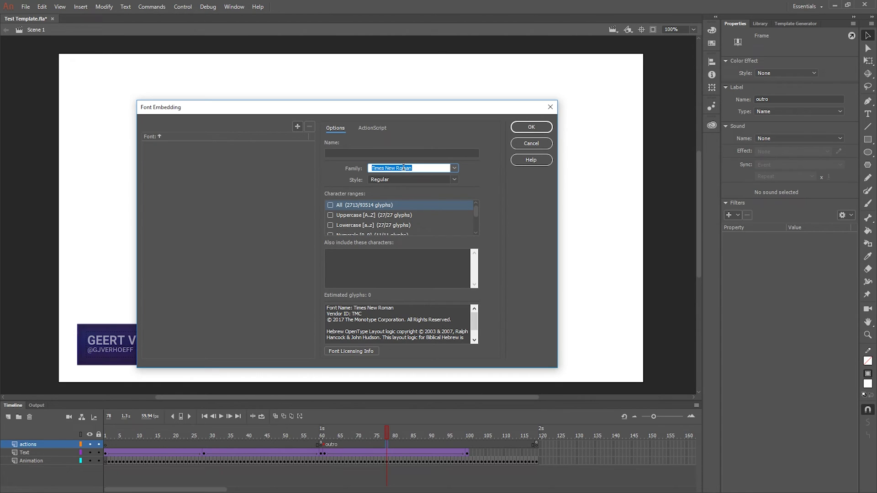
pyautogui.write('Roboto')
pyautogui.click(448, 171)
pyautogui.press('Tab')
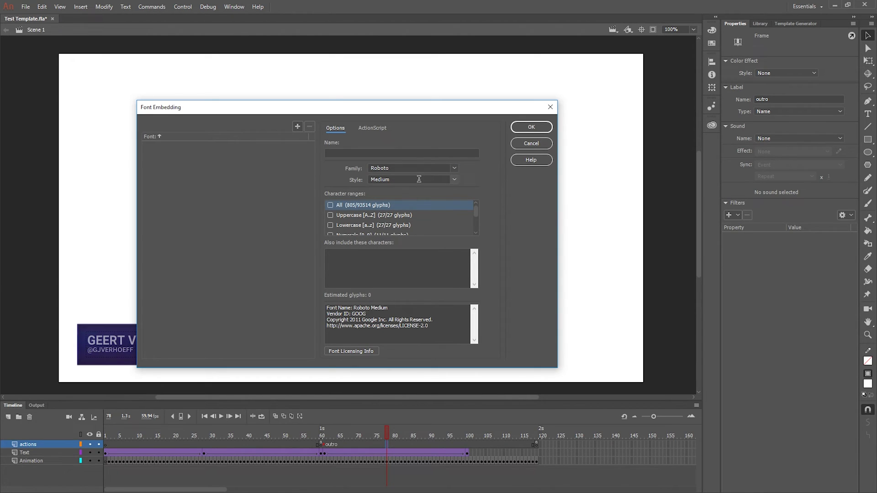
pyautogui.click(330, 205)
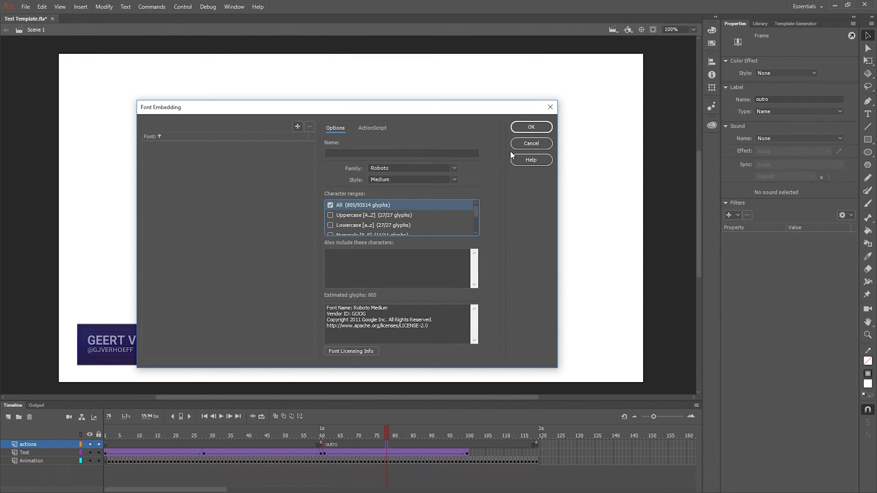
pyautogui.click(297, 127)
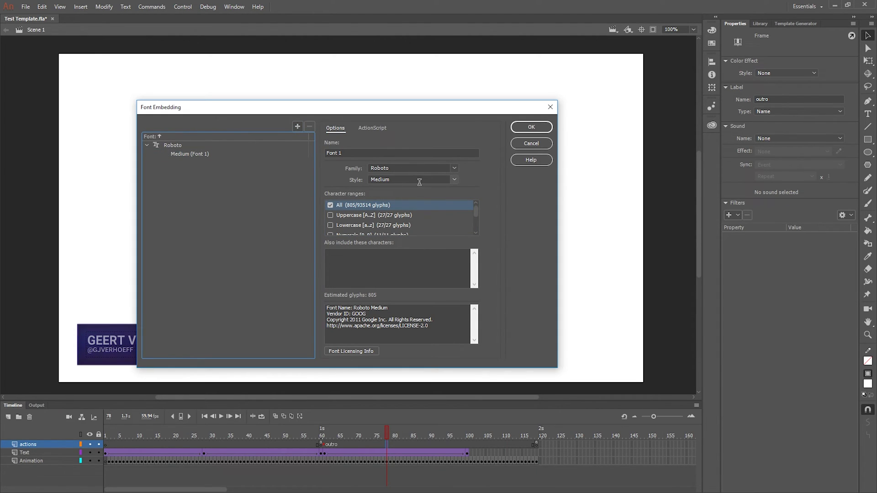
# - Add Roboto Bold as a second embedded font and confirm
pyautogui.click(454, 180)
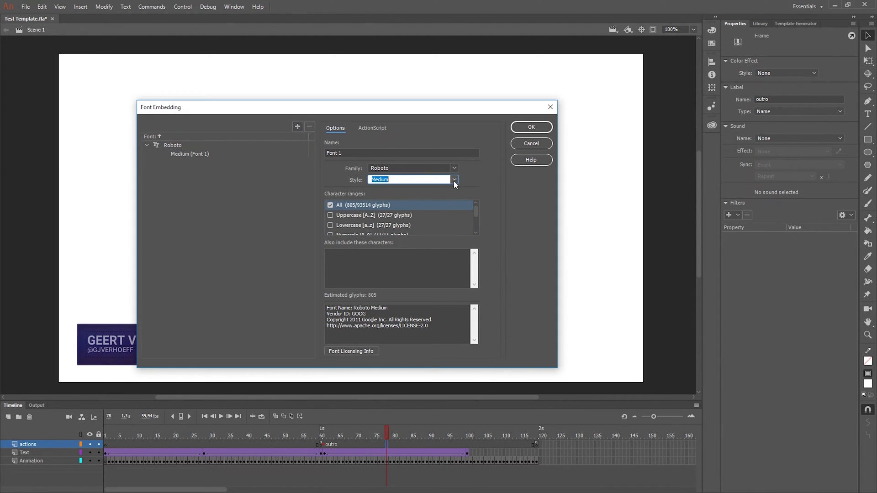
pyautogui.click(401, 201)
pyautogui.click(298, 127)
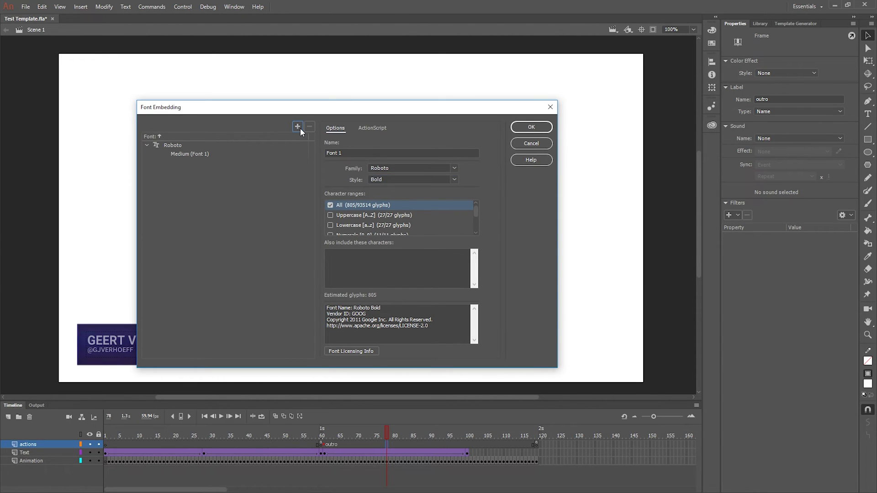
pyautogui.click(543, 128)
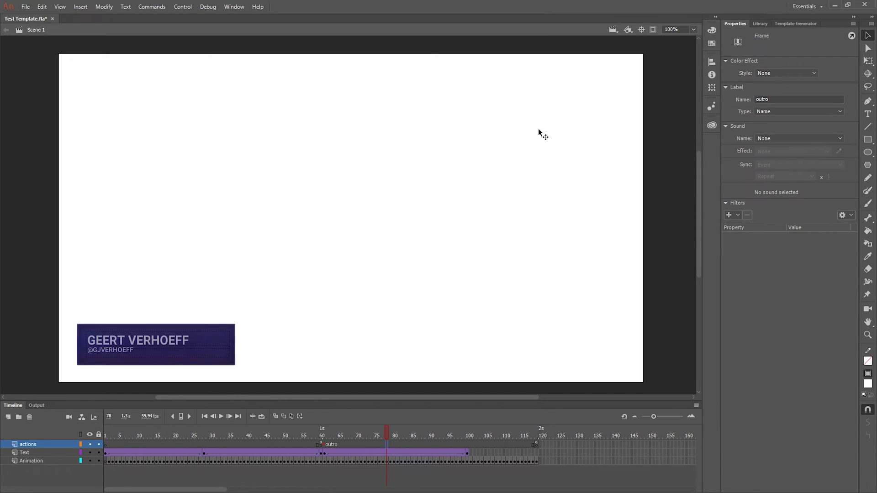
# - Save the file as Test Template in the Templates folder, overwriting the existing file
pyautogui.click(28, 8)
pyautogui.click(44, 97)
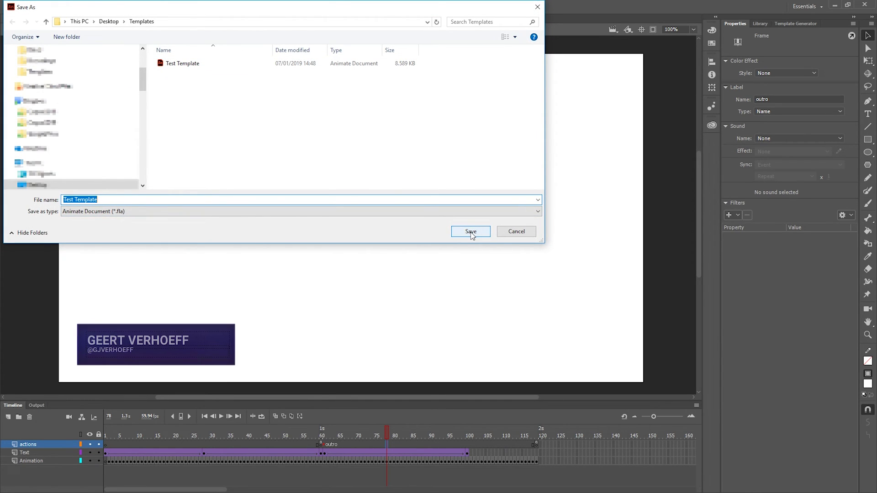
pyautogui.click(471, 232)
pyautogui.click(311, 140)
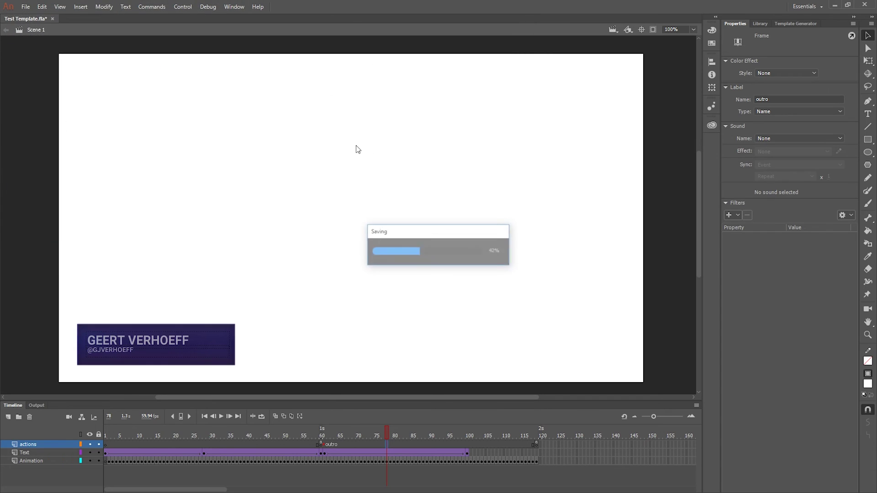
# - Build the CasparCG template as Test Template.ft in the Template Generator panel
pyautogui.click(796, 24)
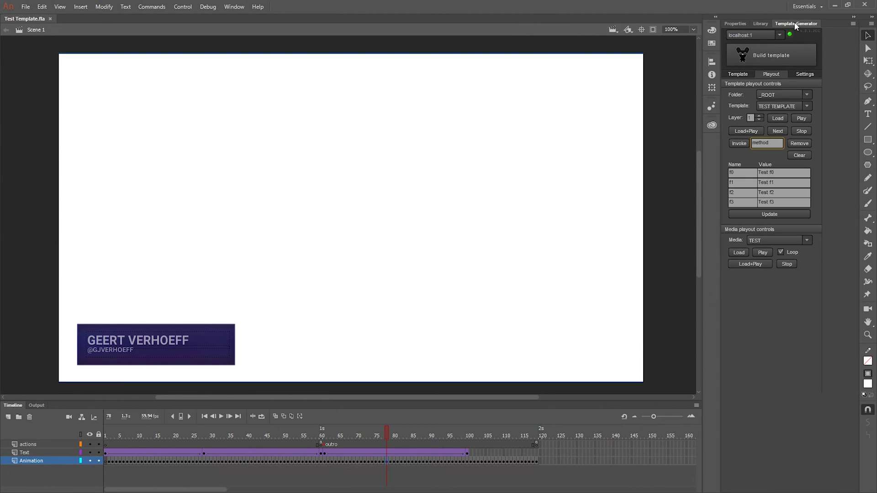
pyautogui.click(779, 56)
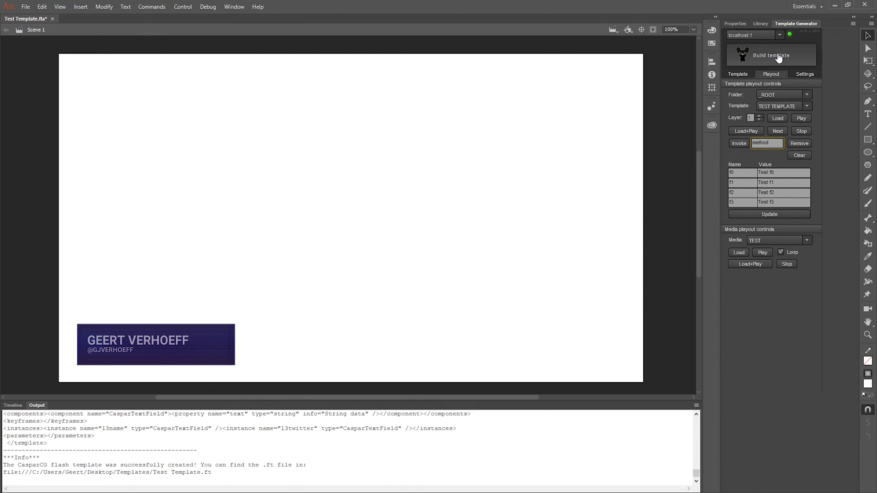
pyautogui.moveTo(219, 473); pyautogui.dragTo(6, 464)
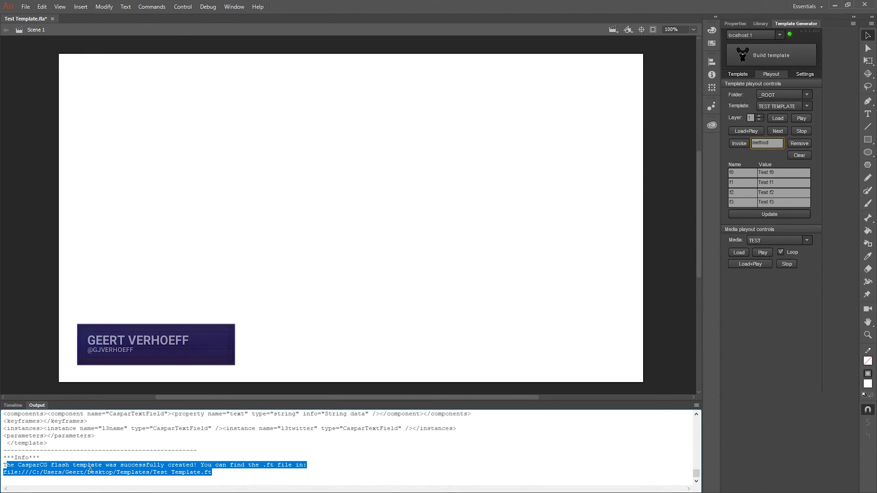
pyautogui.click(73, 453)
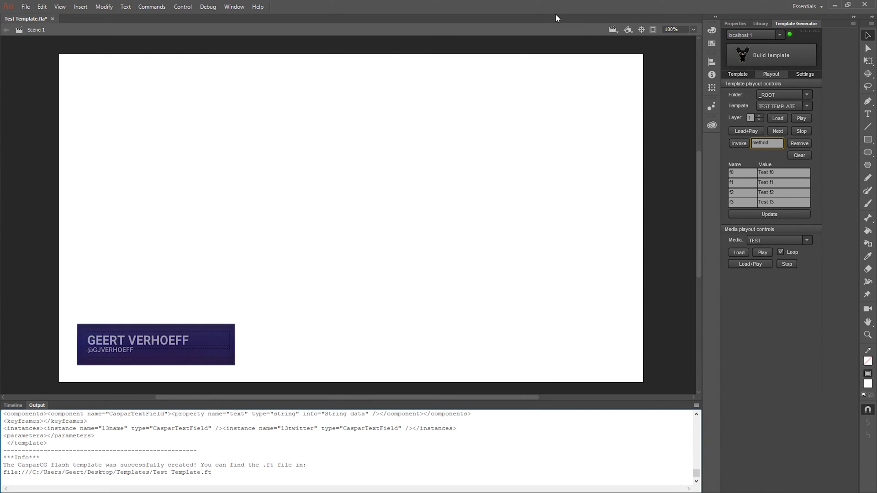
pyautogui.click(805, 74)
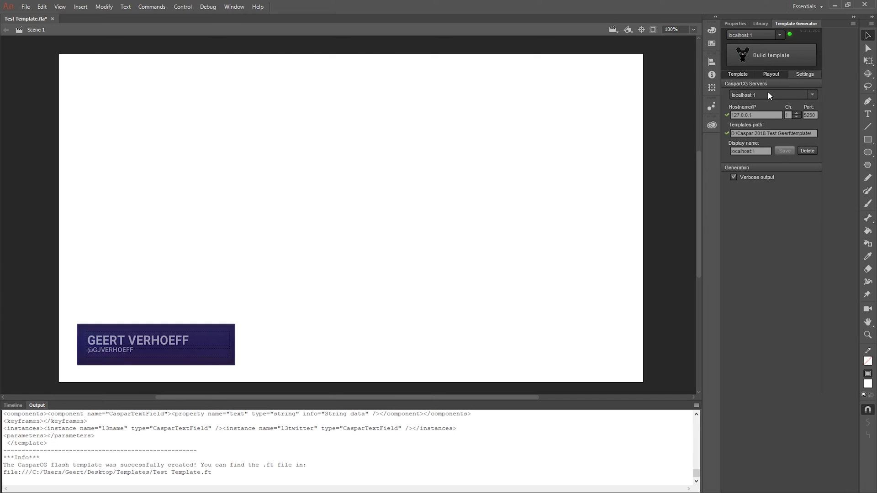
# - Shrink Animate to half screen and keep localhost:1 as the target CasparCG server
pyautogui.doubleClick(525, 9)
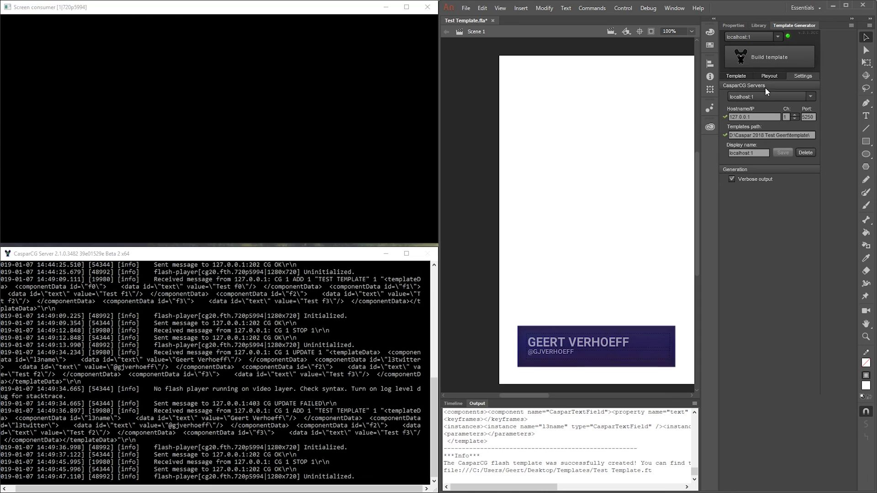
pyautogui.click(770, 76)
pyautogui.click(803, 77)
pyautogui.click(781, 36)
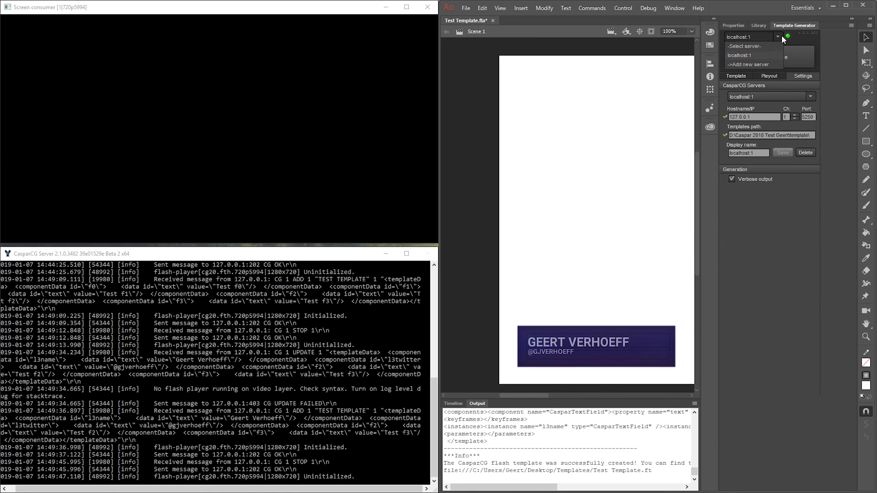
pyautogui.click(754, 55)
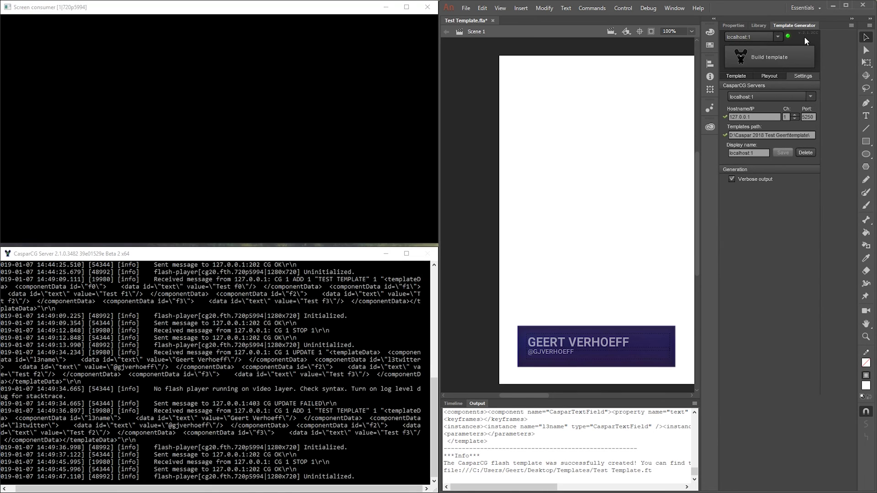
pyautogui.click(775, 76)
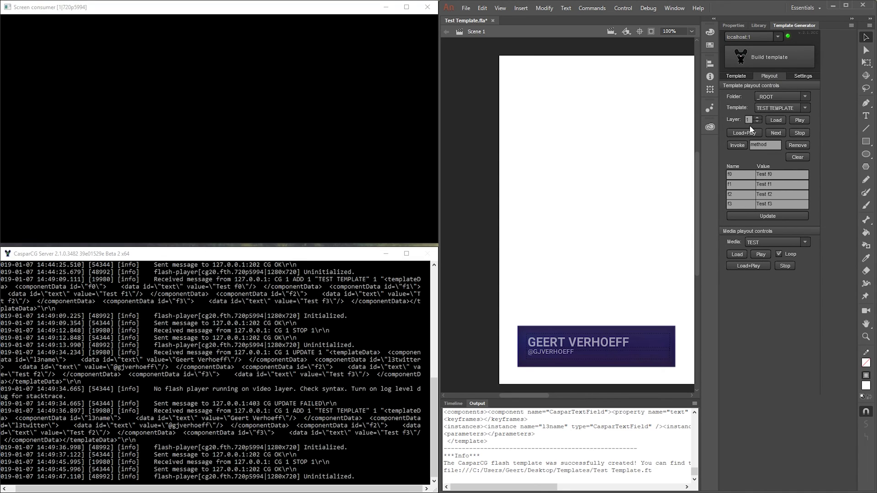
# - Send the default test data, load and play the template, then stop it
pyautogui.click(760, 216)
pyautogui.click(745, 134)
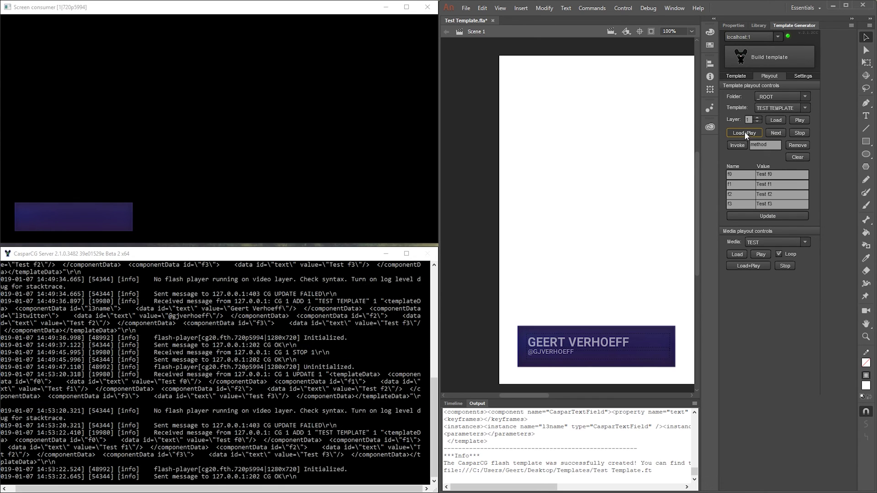
pyautogui.click(797, 133)
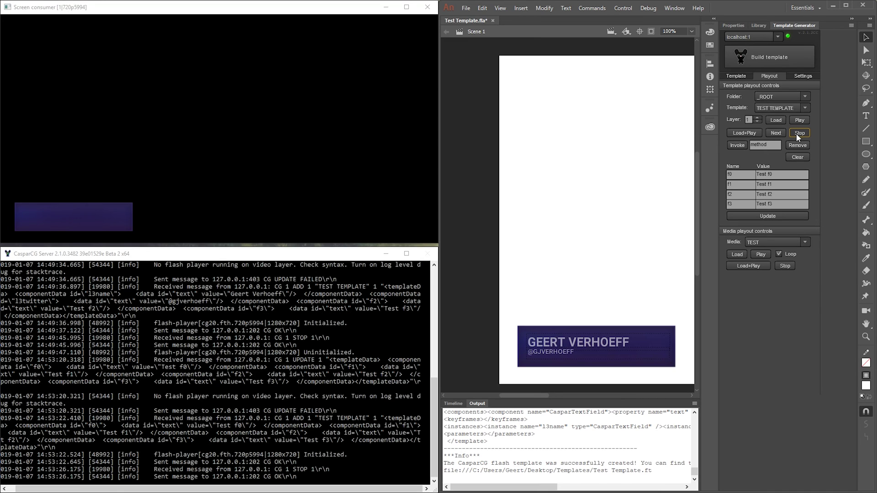
# - Rename the data fields to l3name and l3twitter and fill in the presenter's name and Twitter handle
pyautogui.click(746, 176)
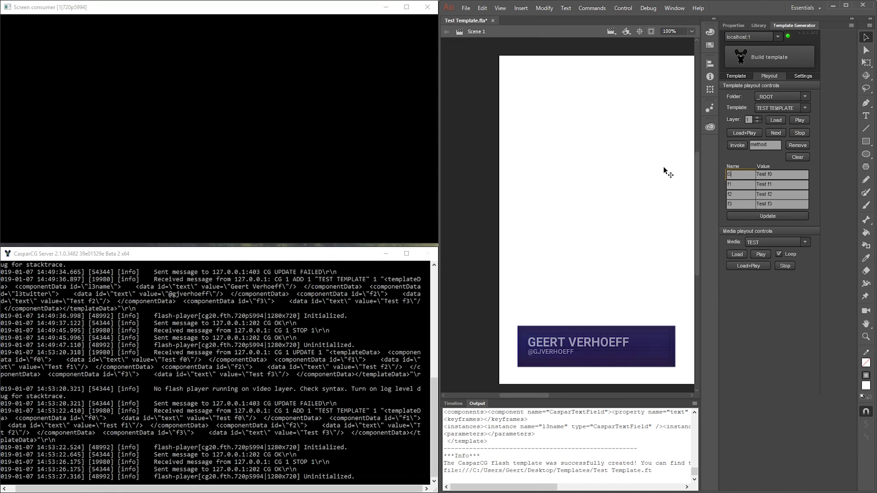
pyautogui.write('l3name')
pyautogui.press('Tab')
pyautogui.write('GEERT VERHOEFF')
pyautogui.press('Tab')
pyautogui.write('l3twitter')
pyautogui.press('Tab')
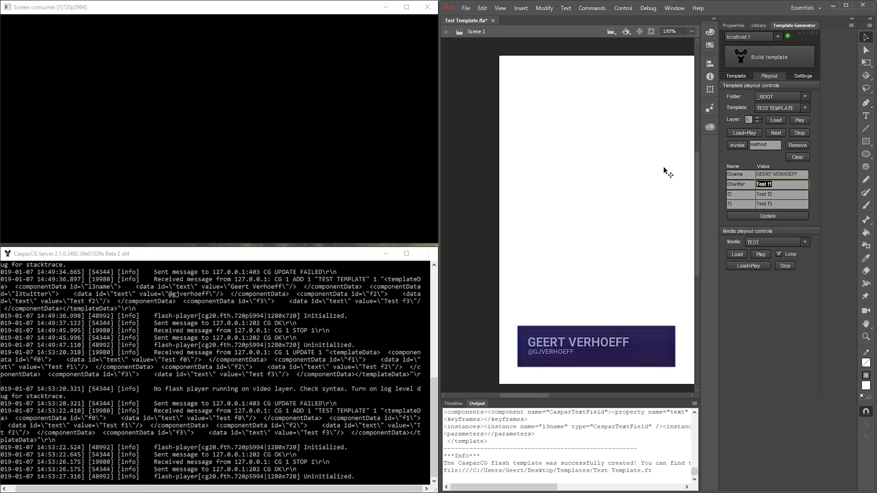
pyautogui.write('@GJVERHOEFF')
# - Send the new data, load and play the lower-third, then stop it
pyautogui.click(787, 217)
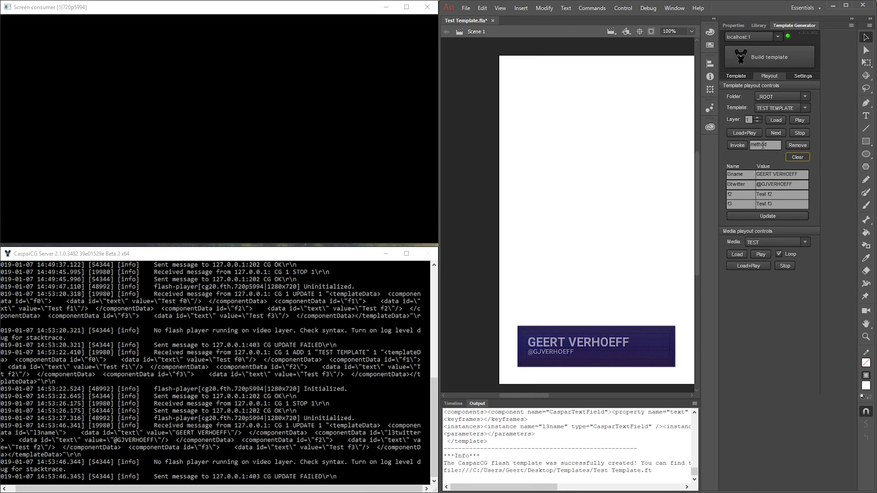
pyautogui.click(745, 133)
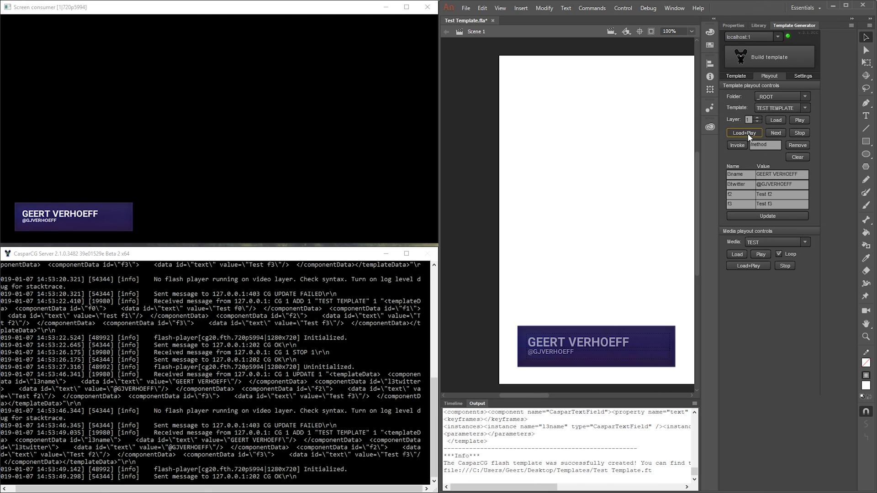
pyautogui.click(802, 136)
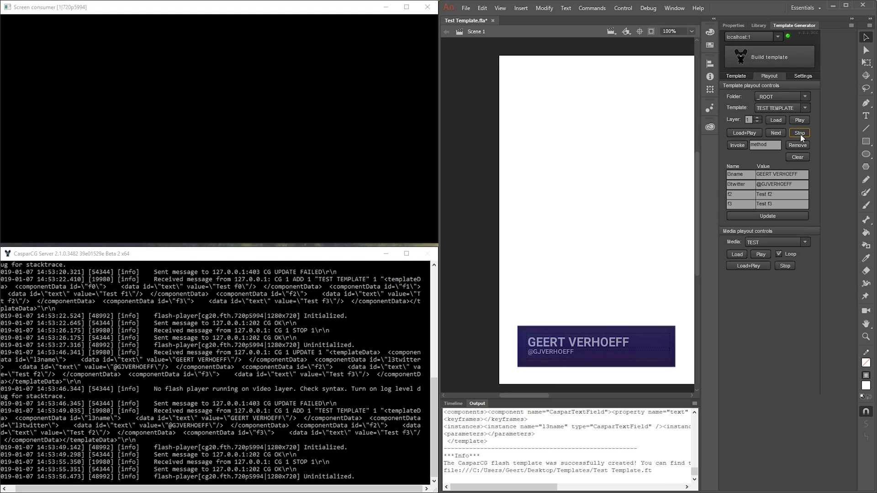